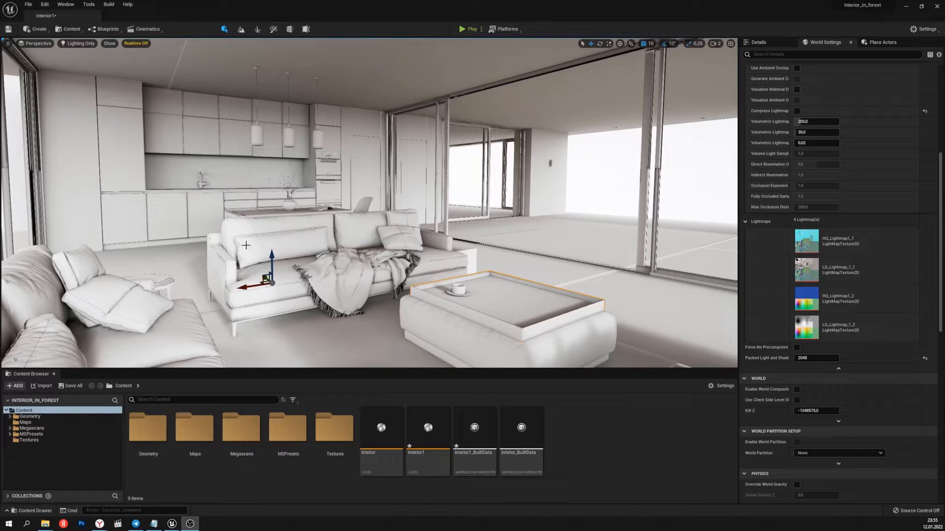
- Open the HQ_Lightmap1_1 texture from the world's lightmaps, examine its whole layout, and close it
mouse_move(366, 250)
right_mouse_down()
mouse_move(344, 261)
mouse_move(366, 250)
right_mouse_up()
key("w")
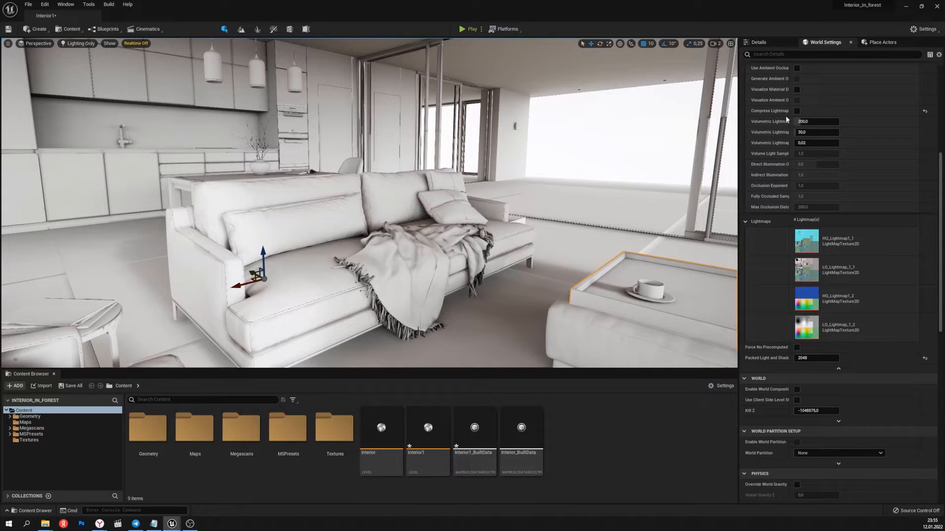
double_click(811, 247)
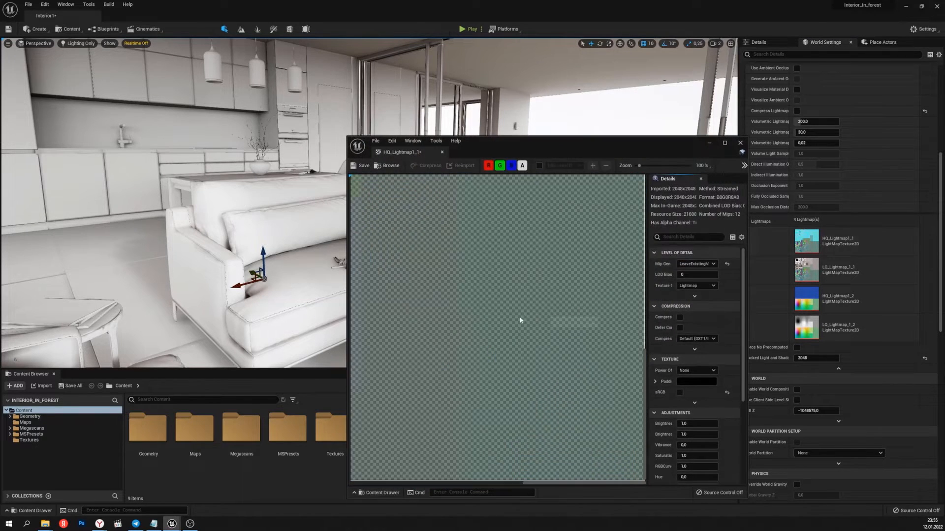
scroll(500, 348, "down", 2)
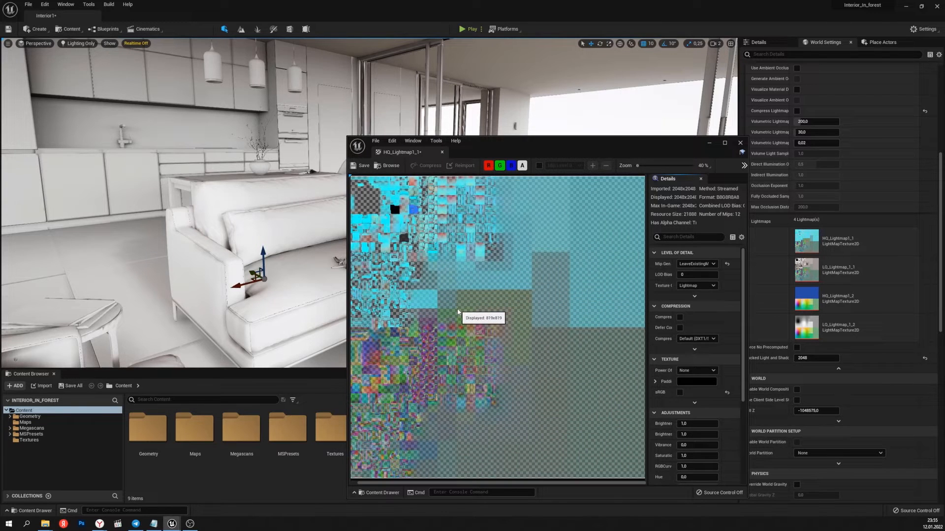
scroll(493, 243, "down", 1)
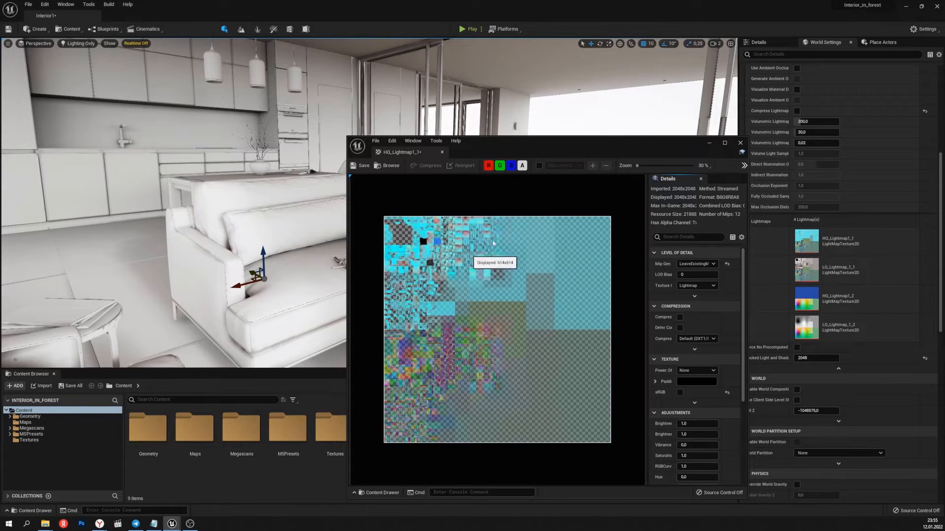
scroll(418, 246, "up", 1)
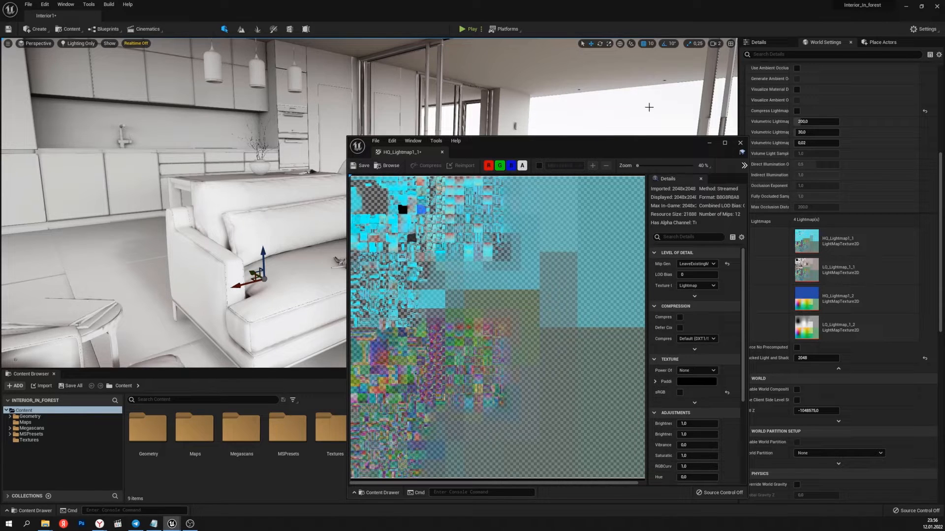
left_click(740, 143)
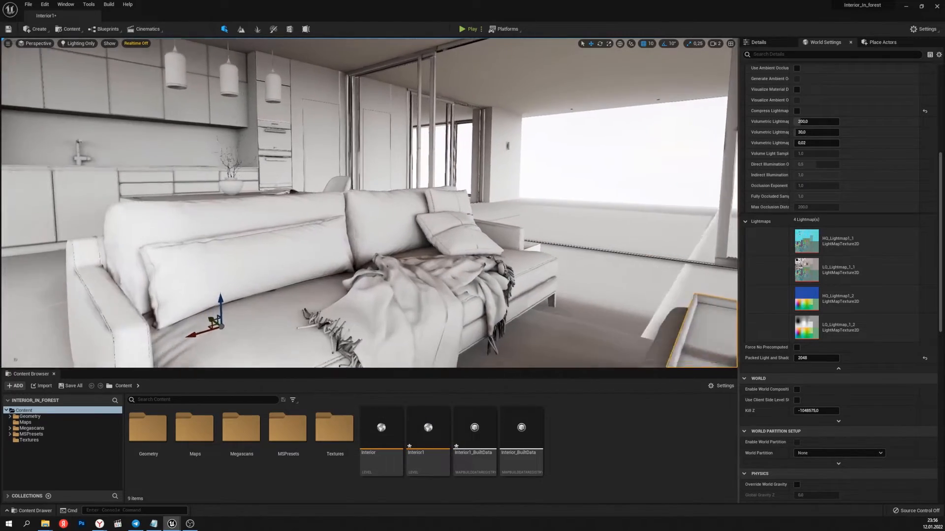
- Enable the light map resolution override on the right seat cushion (SM_Divan017) of the two-seat sofa beside the side table
right_click_drag(369, 203, 401, 239)
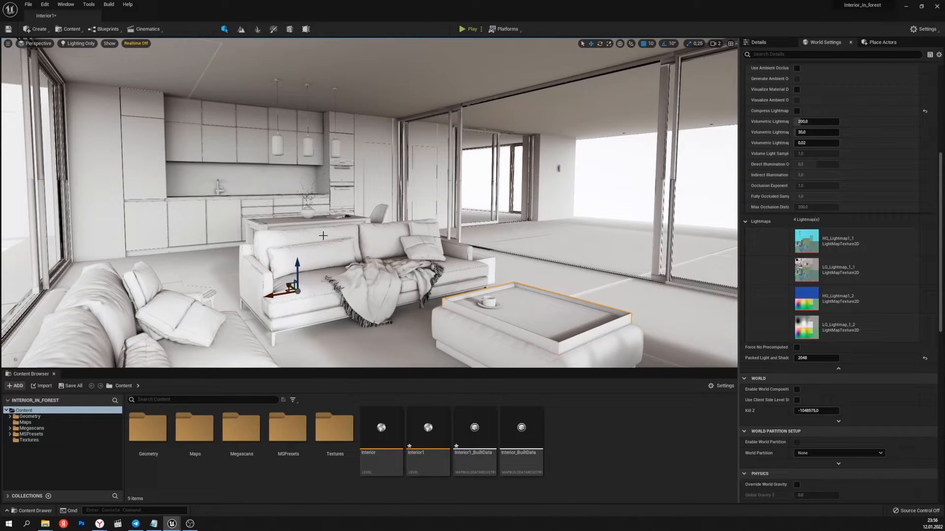
left_click(779, 43)
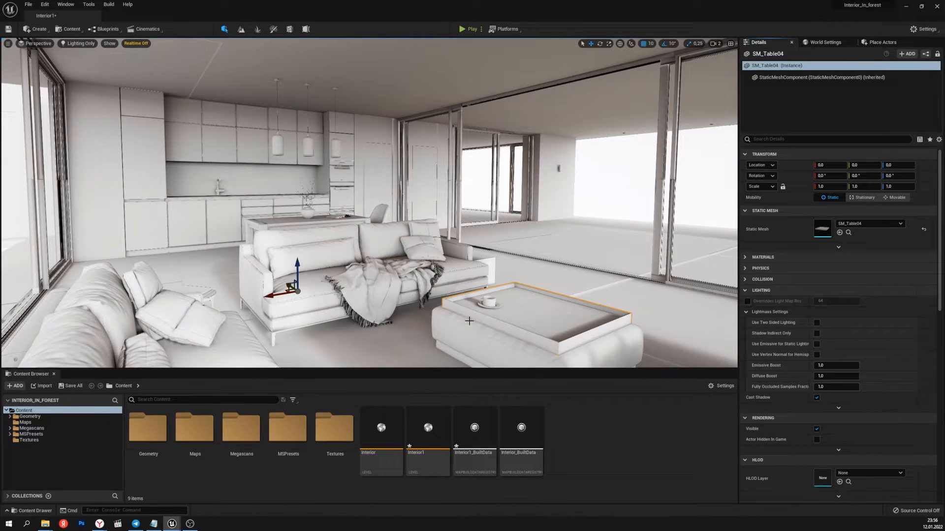
right_click_drag(468, 297, 240, 354)
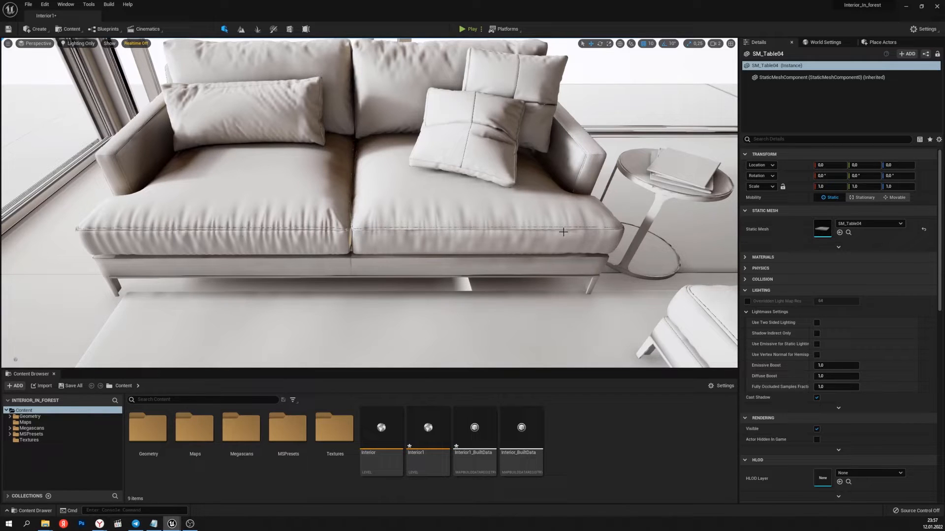
left_click(473, 248)
left_click(747, 302)
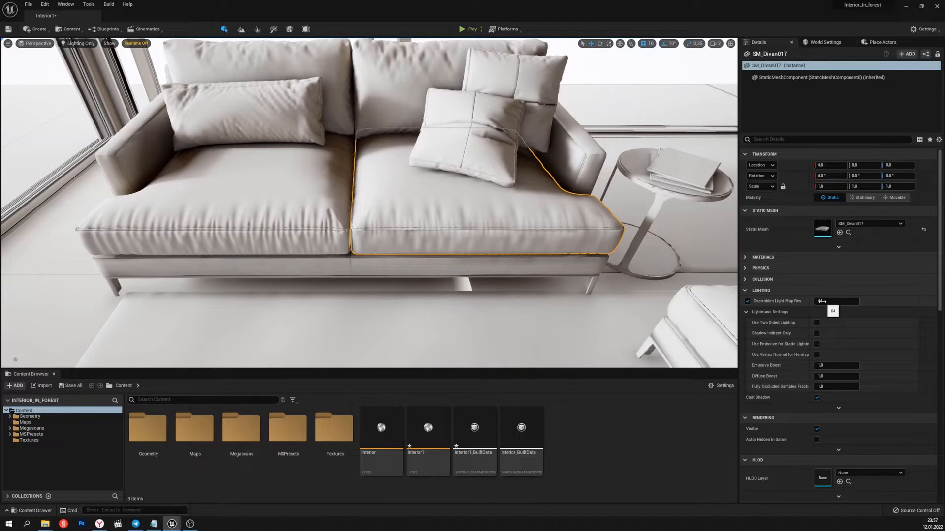
- Check the left seat cushion's overridden light map resolution and compare its baked shading with the right cushion
left_click(307, 244)
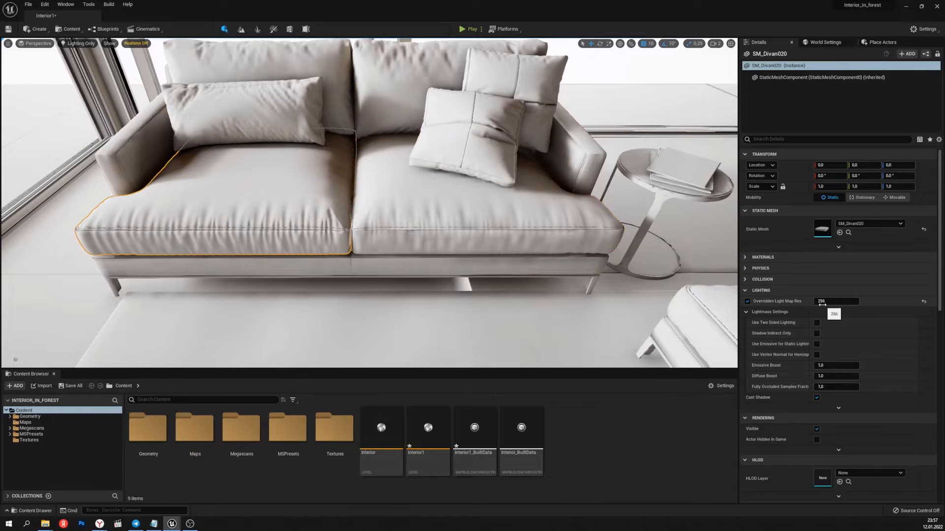
right_click_drag(291, 186, 297, 227)
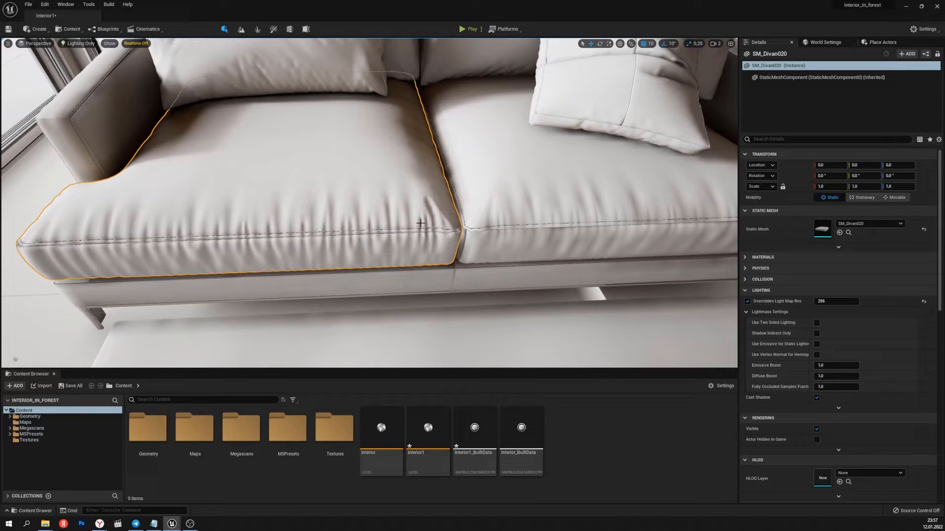
right_click_drag(524, 222, 688, 191)
right_click_drag(373, 258, 378, 241)
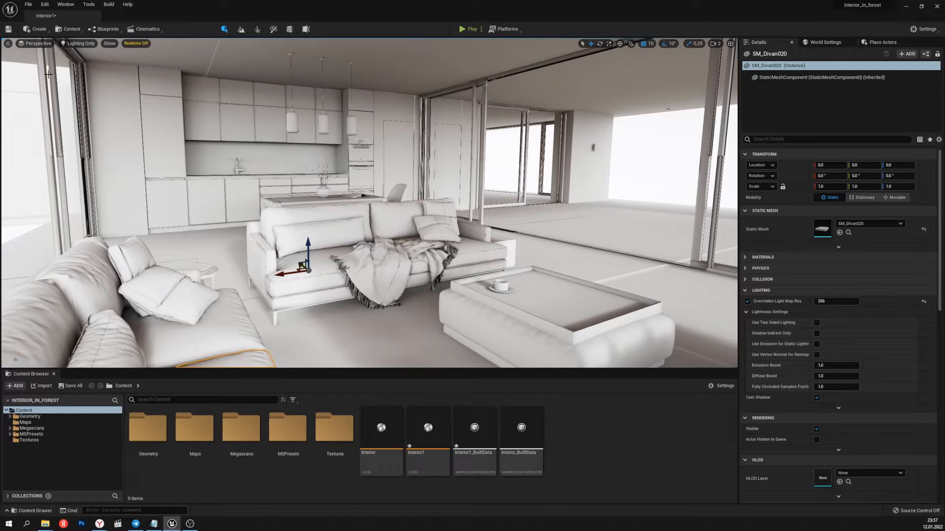
- Switch the viewport to the Lightmap Density view mode and look over the sofas, table and floor
left_click(86, 45)
mouse_move(117, 138)
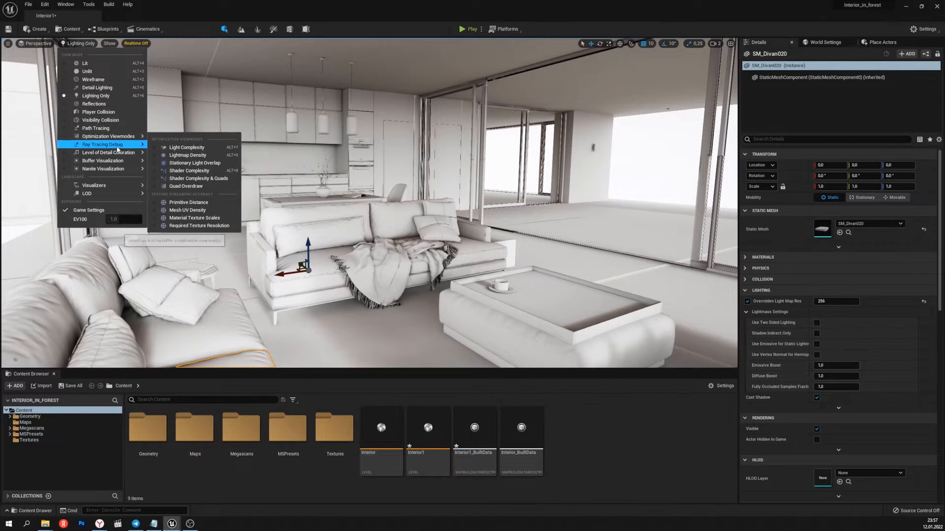
left_click(199, 155)
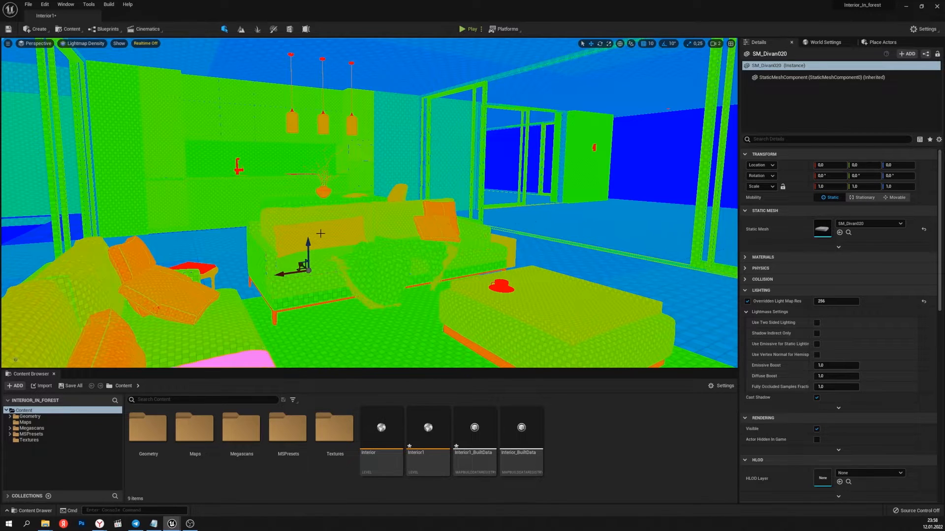
mouse_move(284, 224)
right_mouse_down()
mouse_move(325, 253)
mouse_move(302, 235)
mouse_move(257, 241)
mouse_move(297, 280)
mouse_move(348, 247)
mouse_move(284, 225)
right_mouse_up()
right_click_drag(197, 278, 174, 321)
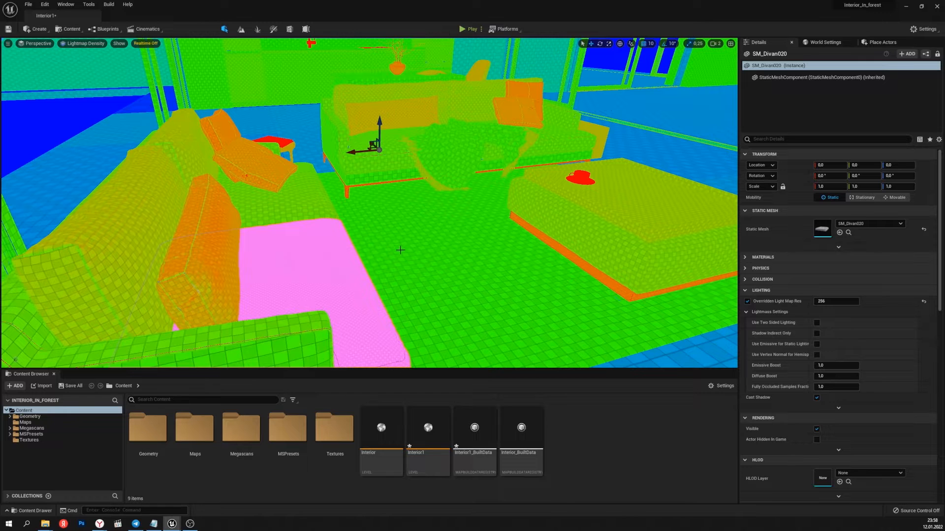
right_click_drag(483, 272, 525, 240)
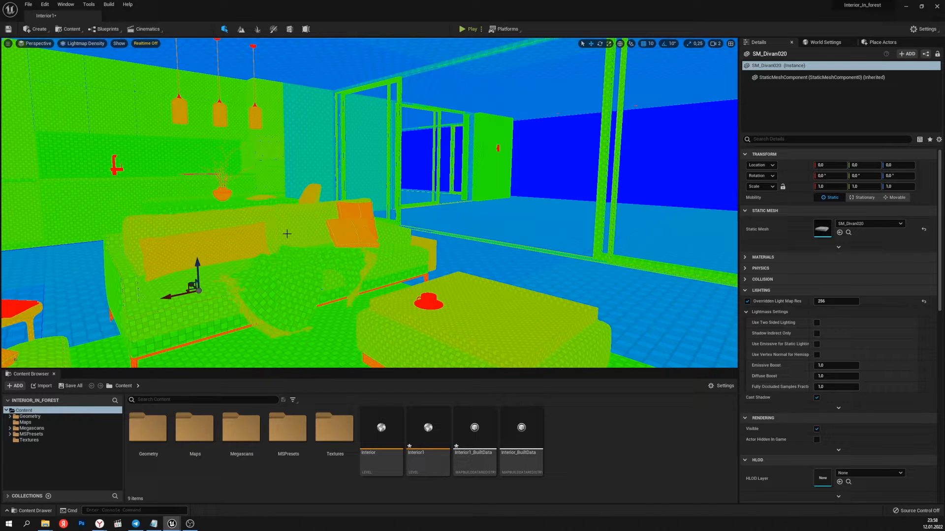
- Check the light map resolution of the cup, the tray and the ottoman beneath it
right_click_drag(335, 251, 413, 315)
key("w")
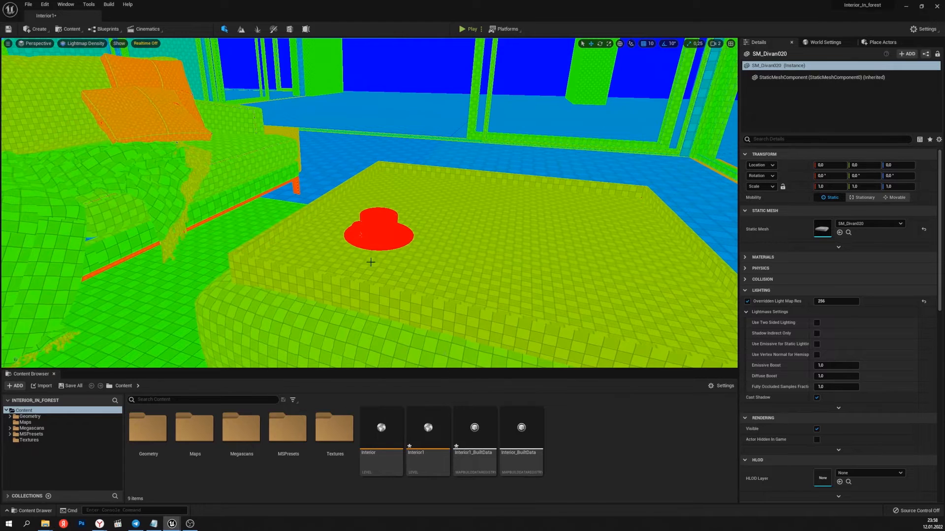
left_click(385, 239)
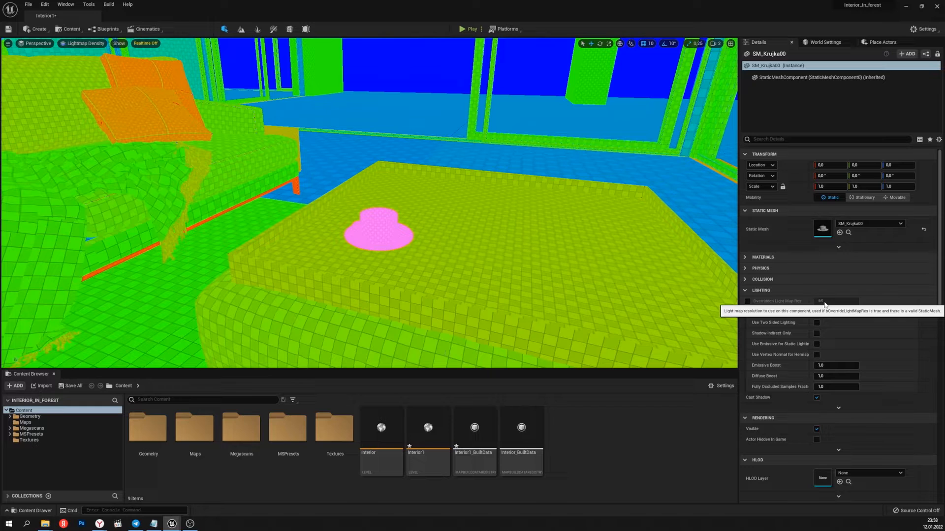
left_click(382, 287)
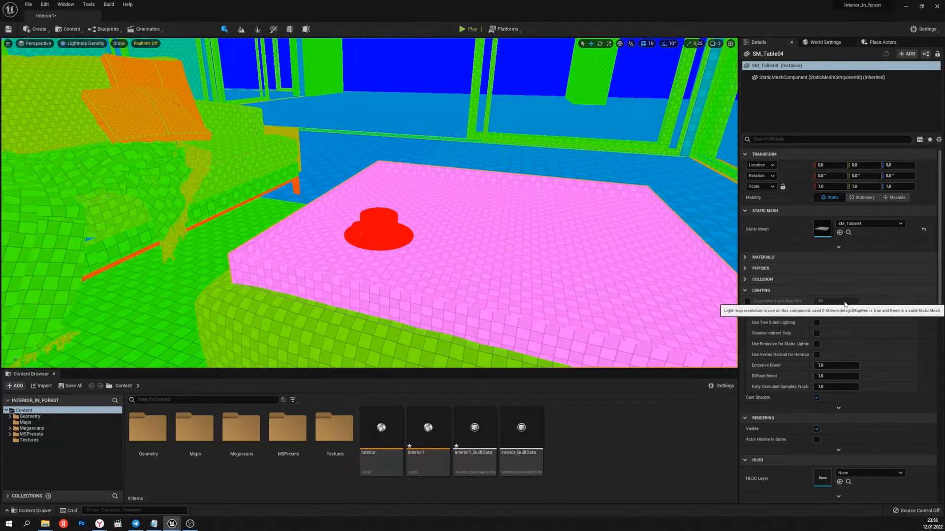
left_click(360, 334)
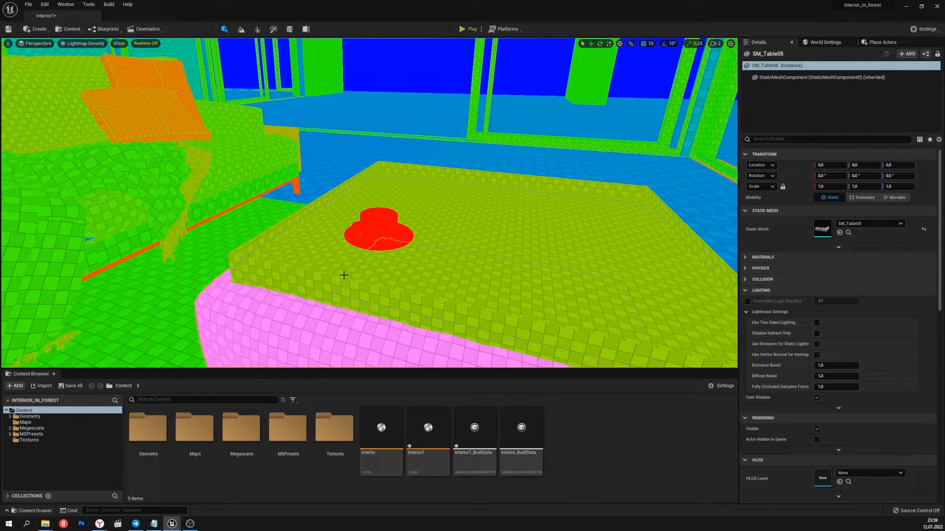
- Select the cup, switch the viewport to Lighting Only, and examine the baked shadows around the cup and tray
key("w")
mouse_move(356, 248)
right_mouse_down()
mouse_move(357, 224)
mouse_move(356, 261)
right_mouse_up()
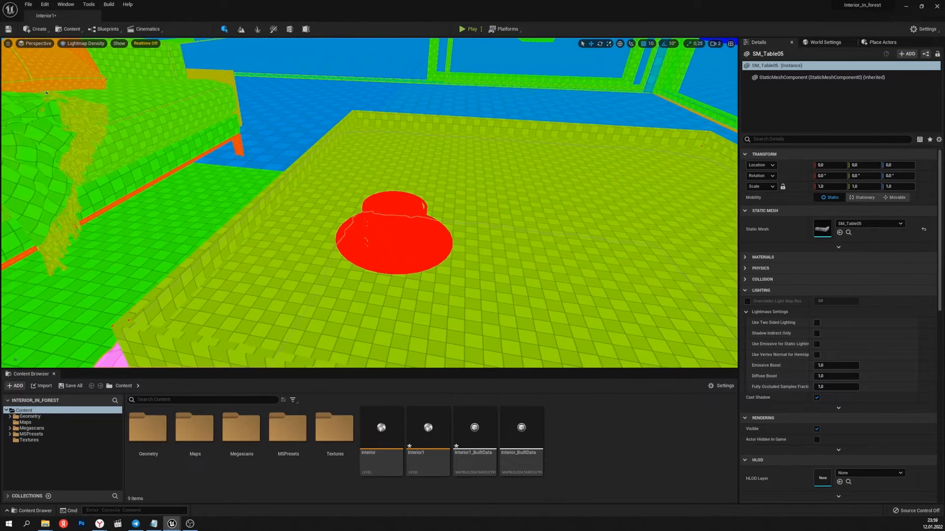
key("a")
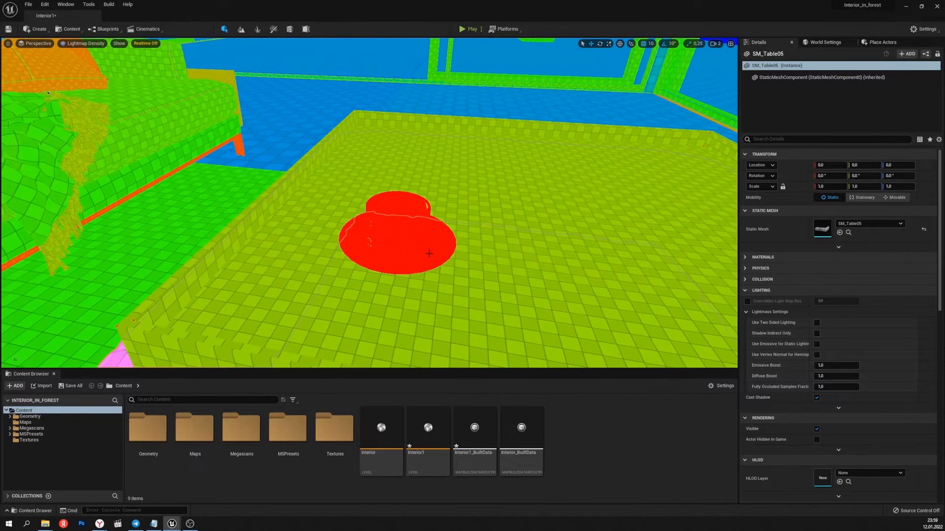
left_click(396, 240)
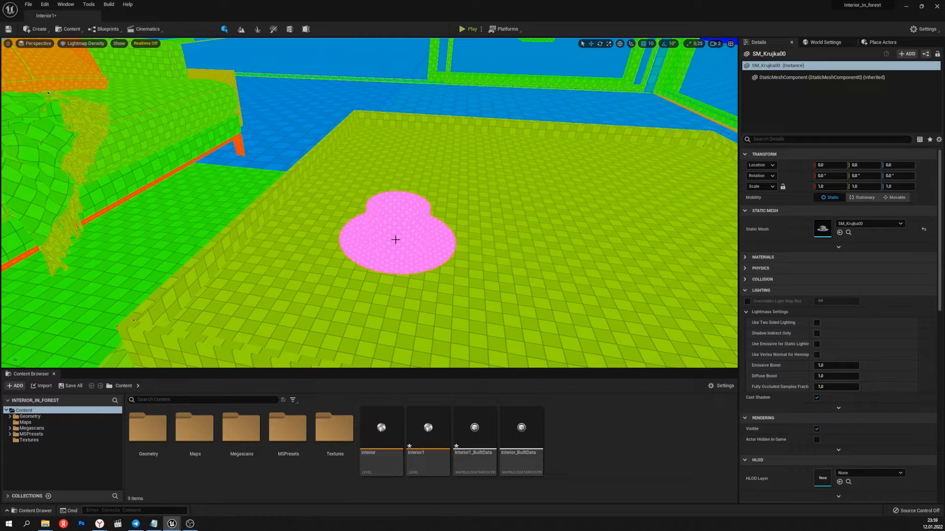
key("alt+6")
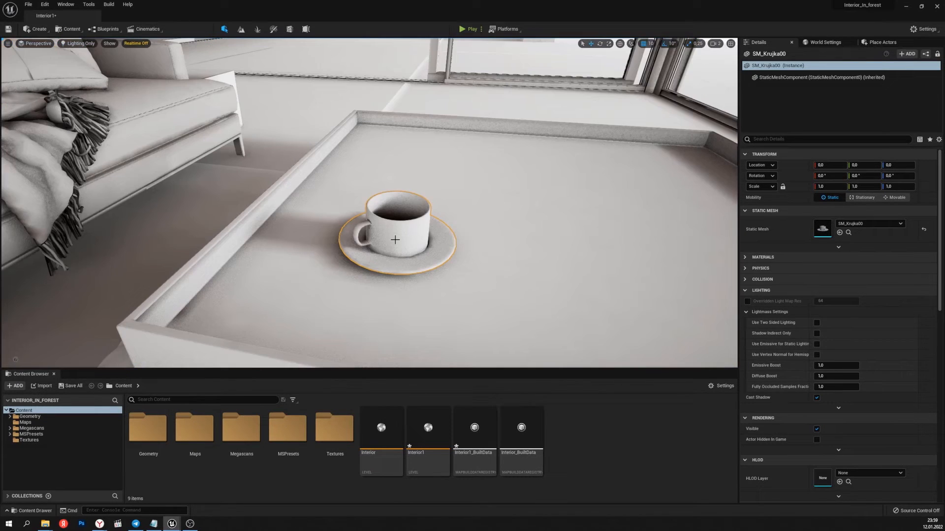
mouse_move(396, 246)
right_mouse_down()
mouse_move(398, 276)
mouse_move(392, 249)
right_mouse_up()
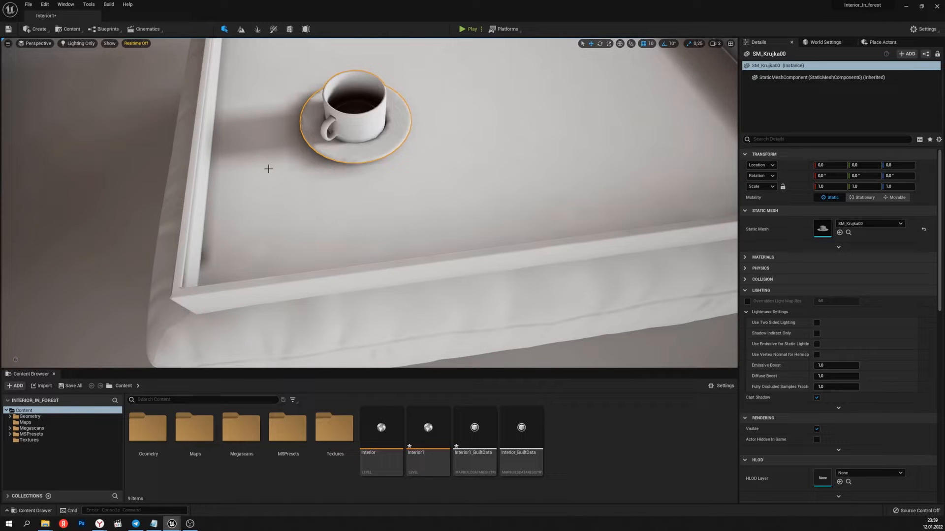
right_click_drag(323, 212, 231, 200)
right_click_drag(357, 249, 315, 212)
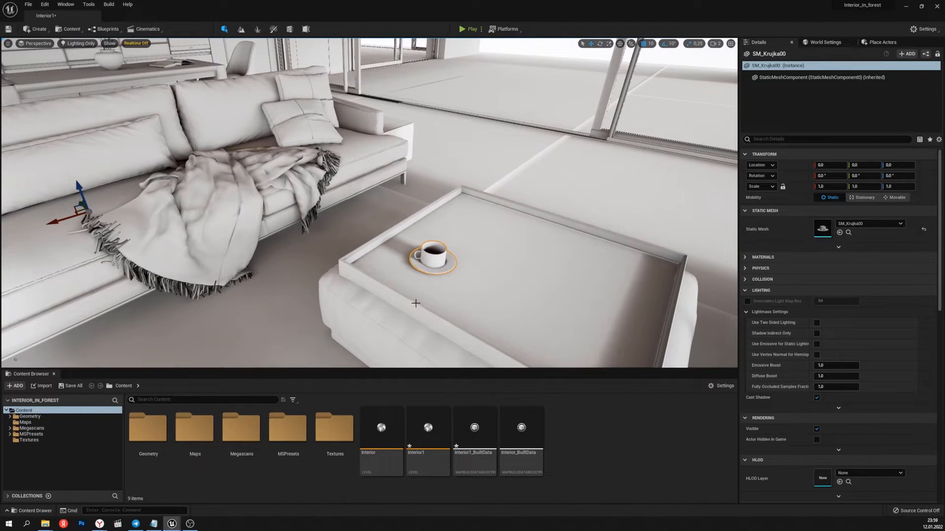
- Return the viewport to Lightmap Density, select the ottoman, and review the LightMap Density Rendering Options
mouse_move(415, 303)
right_mouse_down()
mouse_move(452, 330)
mouse_move(445, 307)
mouse_move(413, 291)
right_mouse_up()
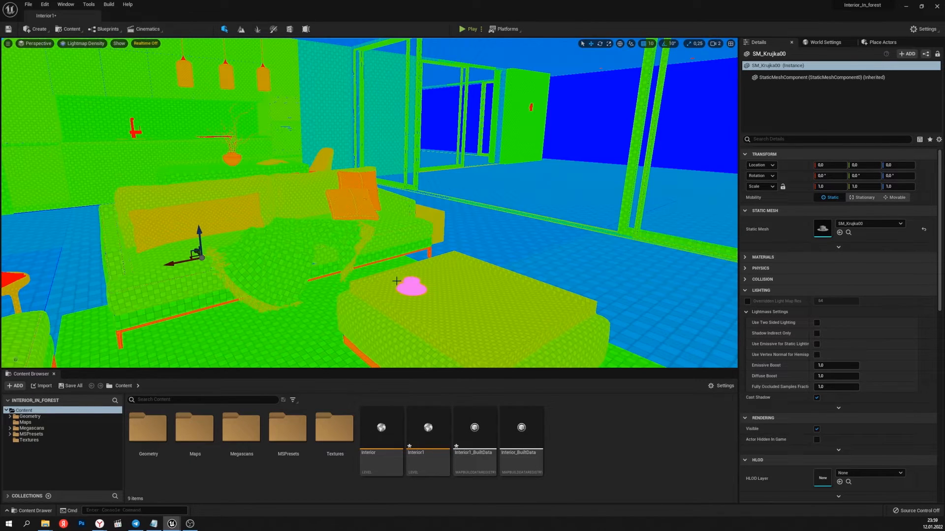
left_click(388, 338)
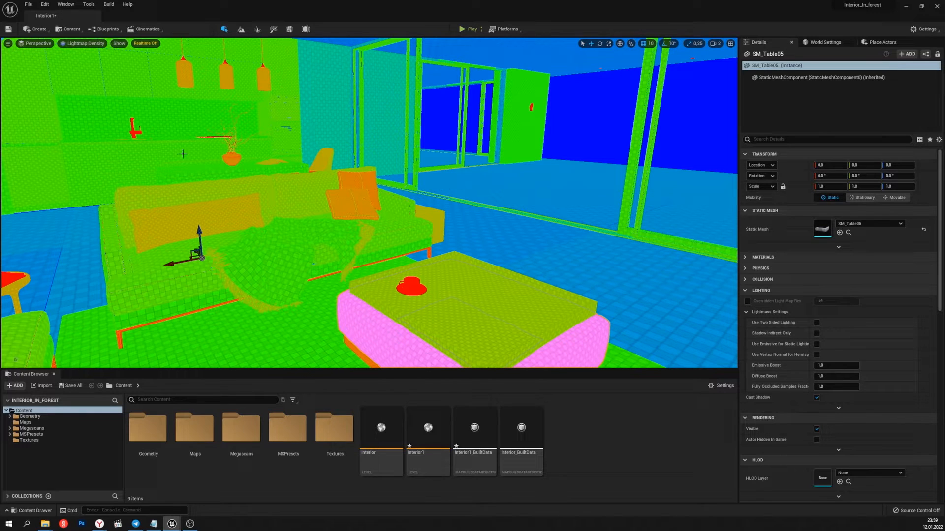
left_click(107, 4)
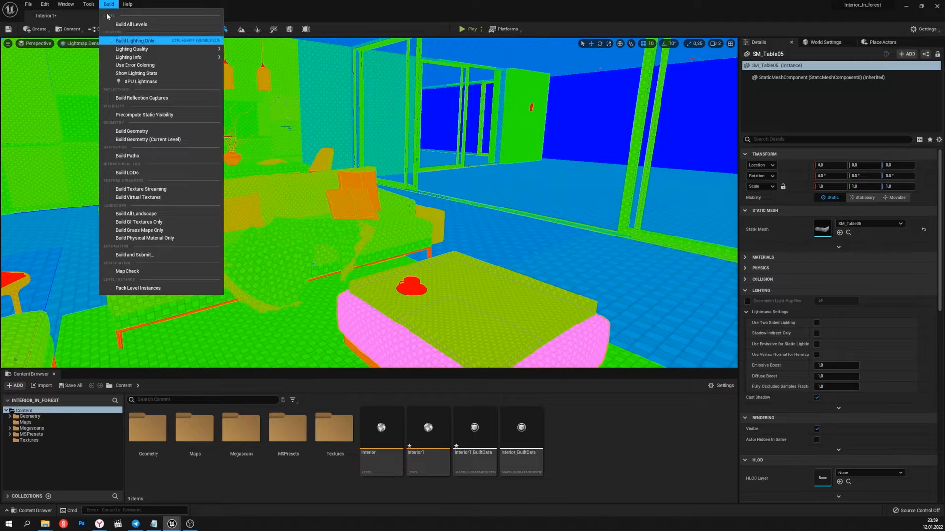
mouse_move(162, 58)
mouse_move(278, 68)
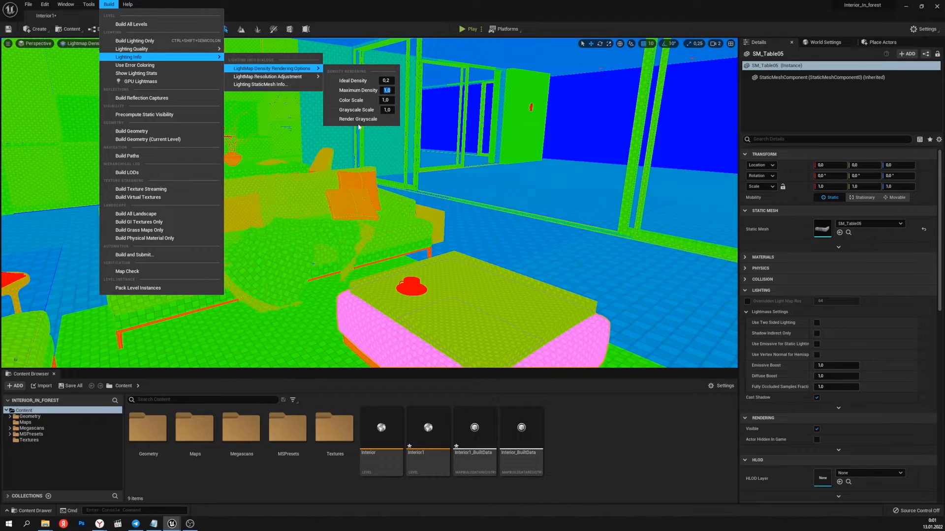
- Override the light map resolution of the tray (SM_Table04) on the ottoman and set it to 128
right_click_drag(367, 197, 517, 241)
mouse_move(380, 257)
right_mouse_down()
mouse_move(361, 224)
mouse_move(379, 257)
right_mouse_up()
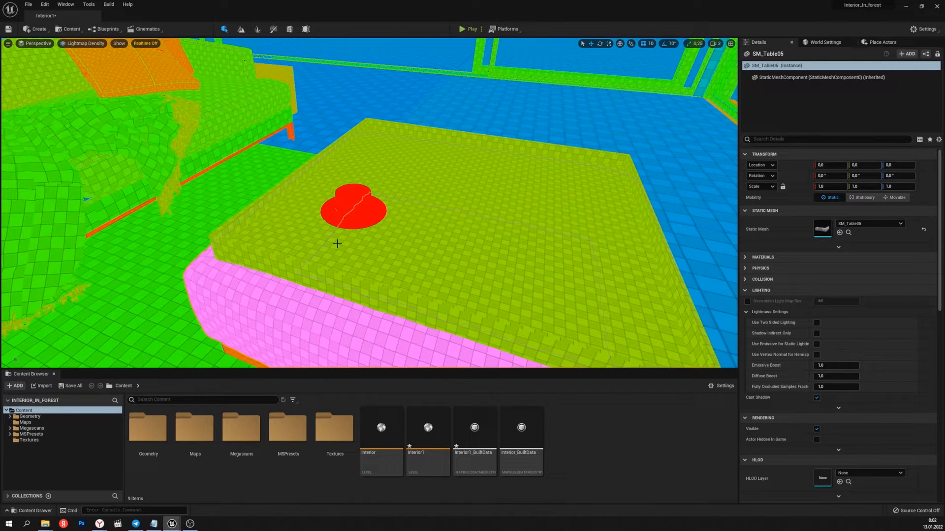
right_click_drag(336, 221, 363, 279)
left_click(364, 279)
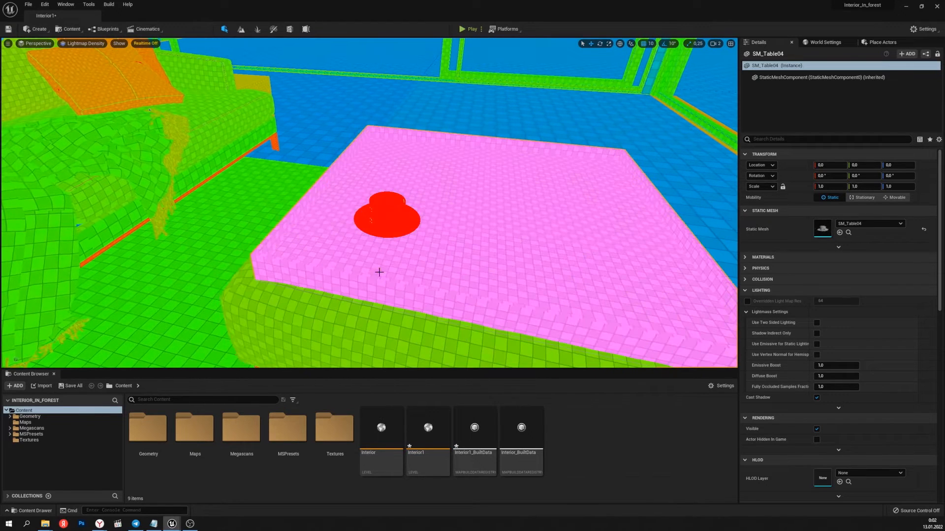
left_click(747, 302)
left_click(821, 302)
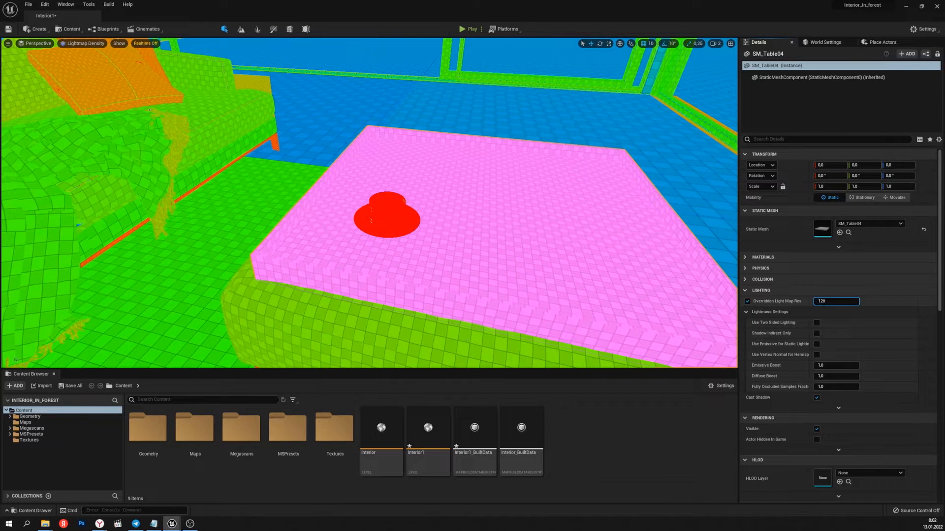
type("128")
key("Return")
scroll(428, 294, "up", 3)
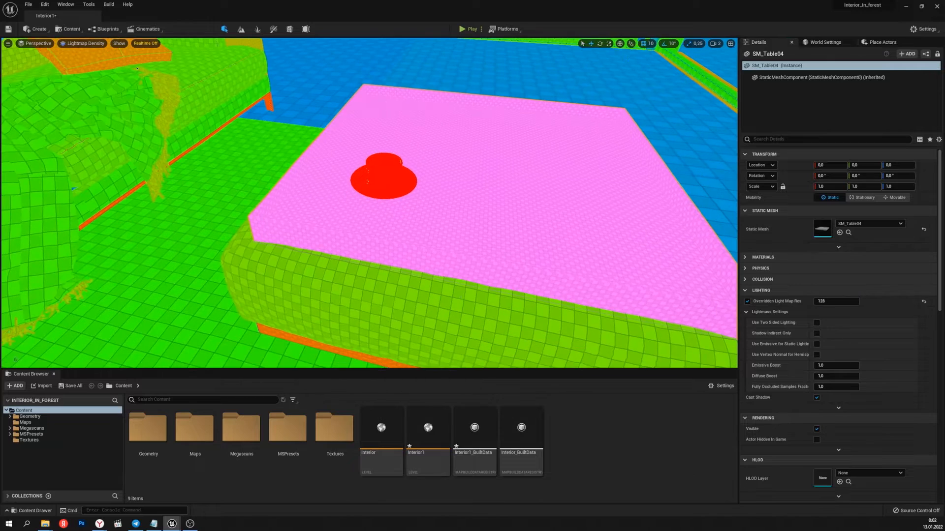
- Override the light map resolution of the ottoman (SM_Table05) under the tray and set it to 128
left_click(387, 296)
right_click_drag(387, 295, 385, 306)
key("w")
scroll(362, 220, "down", 6)
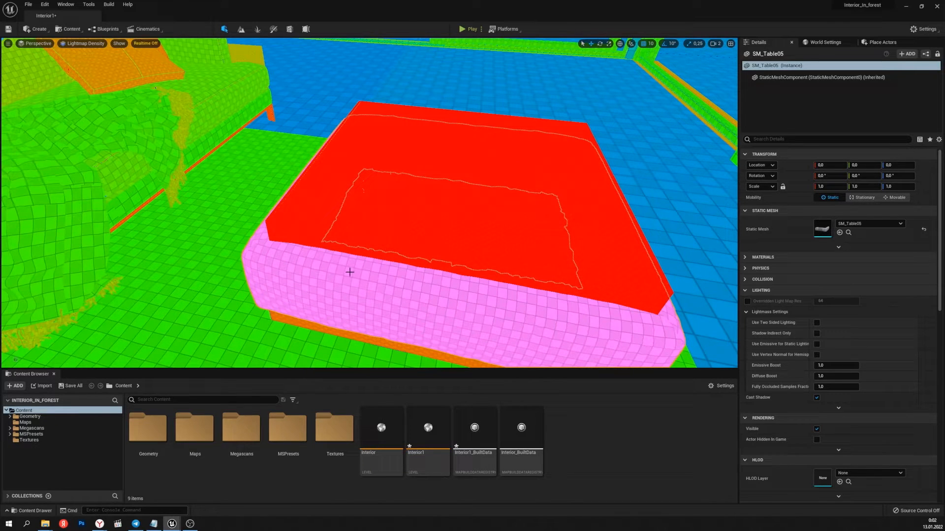
left_click(747, 301)
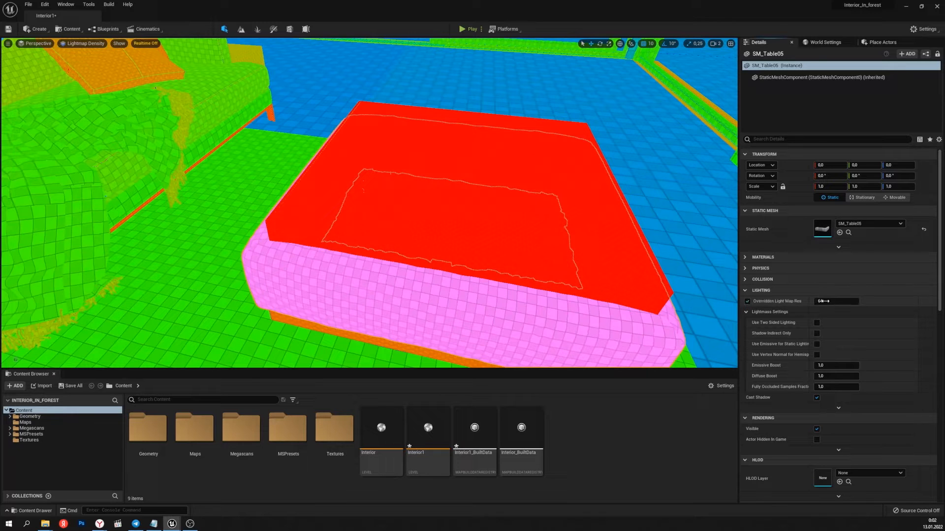
left_click(835, 301)
type("128")
key("Return")
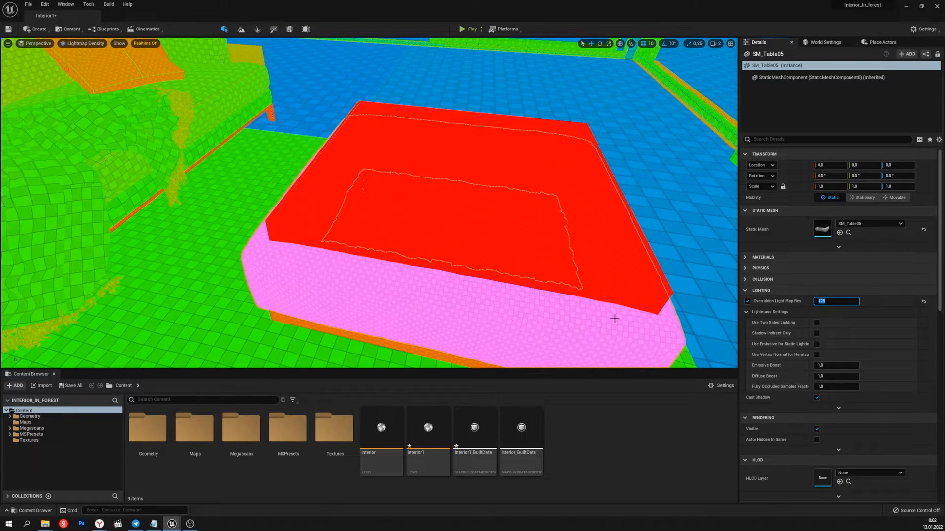
- Set the ottoman's overridden light map resolution to 256
left_click(349, 182)
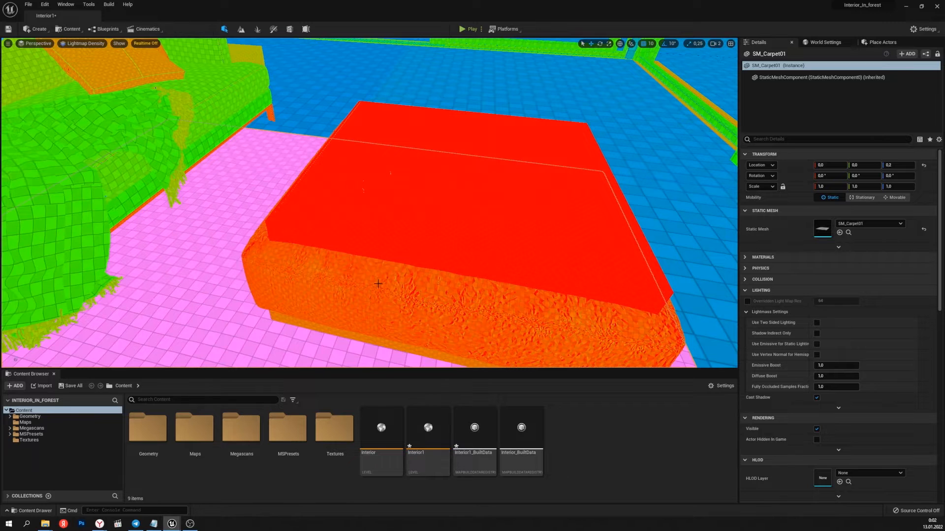
scroll(359, 270, "up", 6)
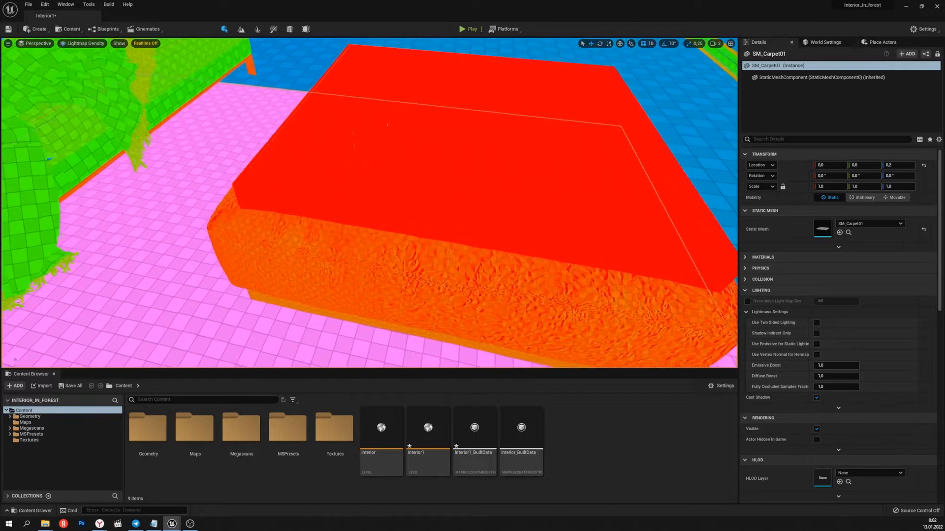
left_click(361, 278)
left_click(830, 300)
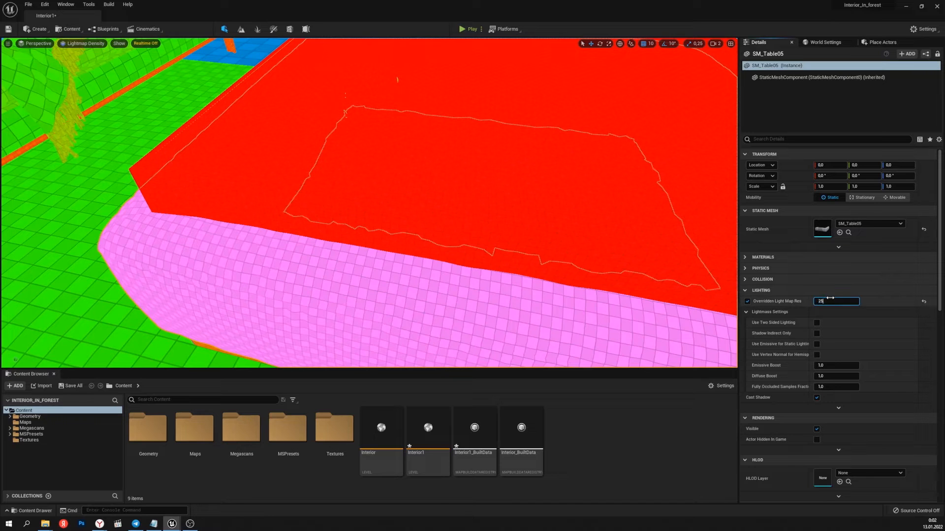
key("Return")
- Override the light map resolution of the central sofa's body and backrests, its blanket, the kitchen cabinets and the dining table, and set it to 256
key("s")
right_click_drag(452, 216, 418, 189)
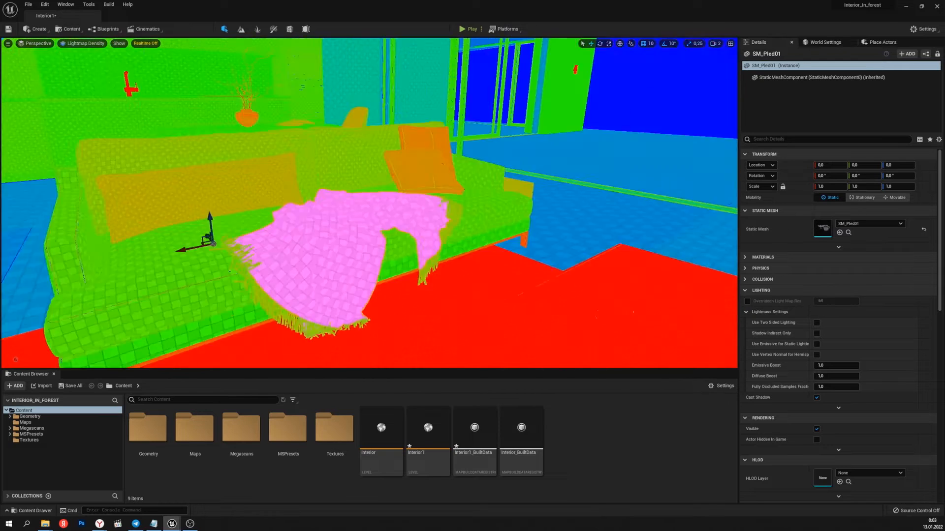
right_click_drag(311, 276, 276, 307)
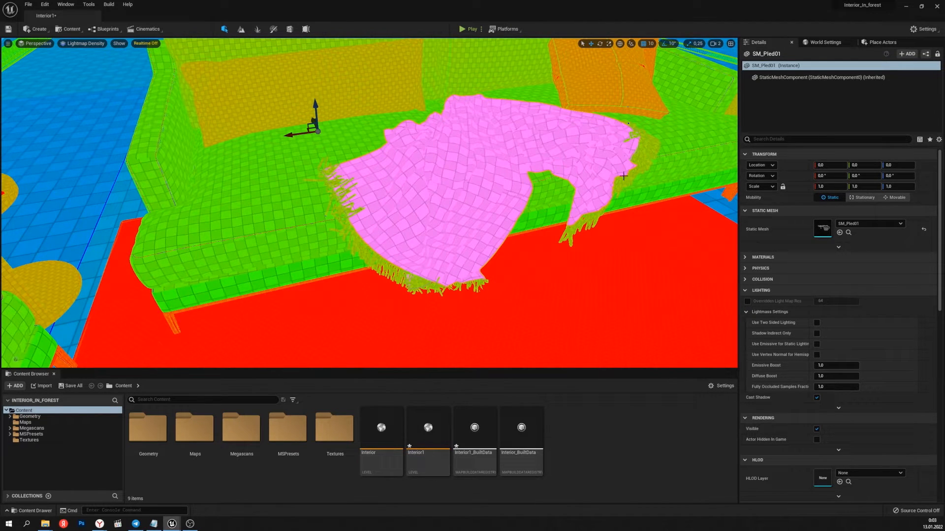
right_click_drag(523, 190, 304, 316)
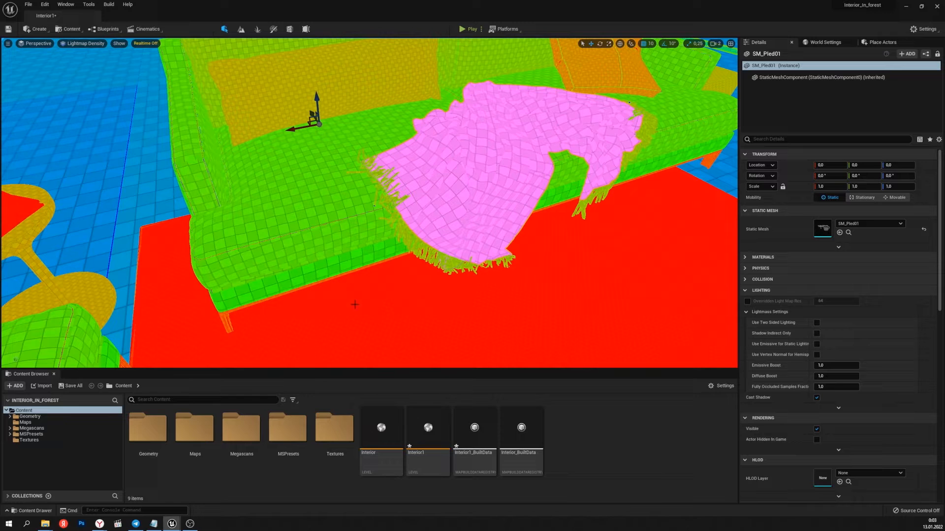
right_click_drag(303, 317, 308, 299)
left_click(308, 300)
left_click(308, 299, "ctrl")
left_click(262, 217, "ctrl")
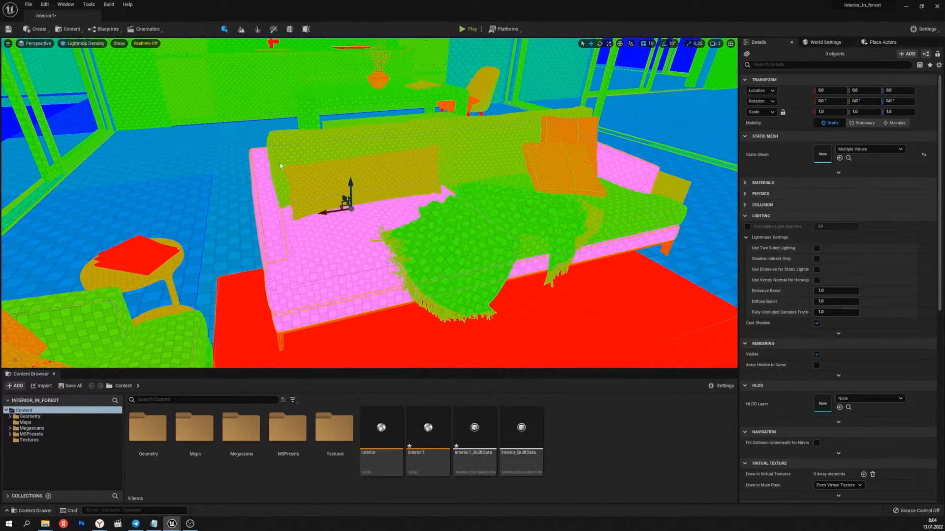
left_click(282, 157, "ctrl")
left_click(492, 140, "ctrl")
left_click(618, 204, "ctrl")
left_click(547, 211, "ctrl")
left_click(236, 88, "ctrl")
left_click(143, 86, "ctrl")
left_click(441, 56, "ctrl")
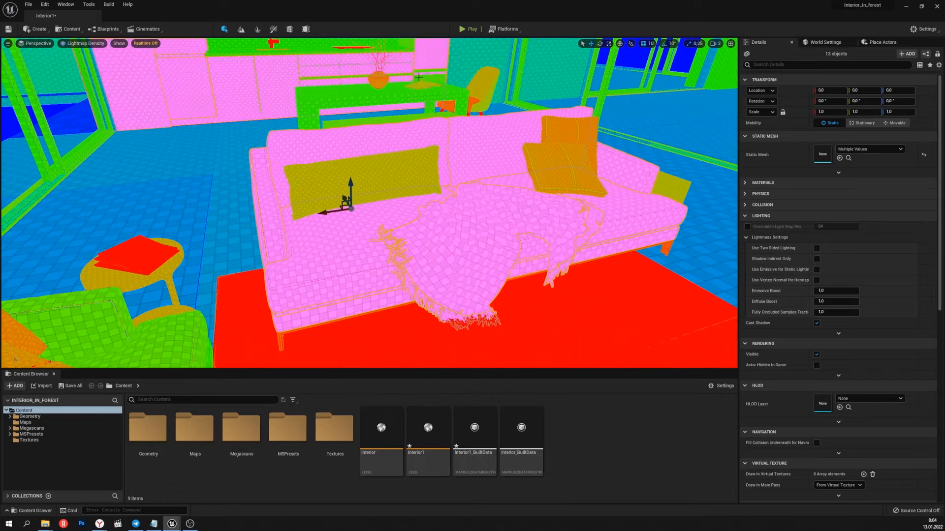
left_click(433, 96, "ctrl")
left_click(414, 119, "ctrl")
left_click(748, 227)
left_click(828, 227)
type("128")
key("Return")
type("256")
key("Return")
- Override the light map resolution of the central sofa's long cushion (SM_Divan05) and set it to 128
right_click_drag(463, 276, 457, 246)
left_click(468, 293)
right_click_drag(374, 128, 361, 147)
left_click(357, 167)
left_click(747, 301)
left_click(832, 301)
type("128")
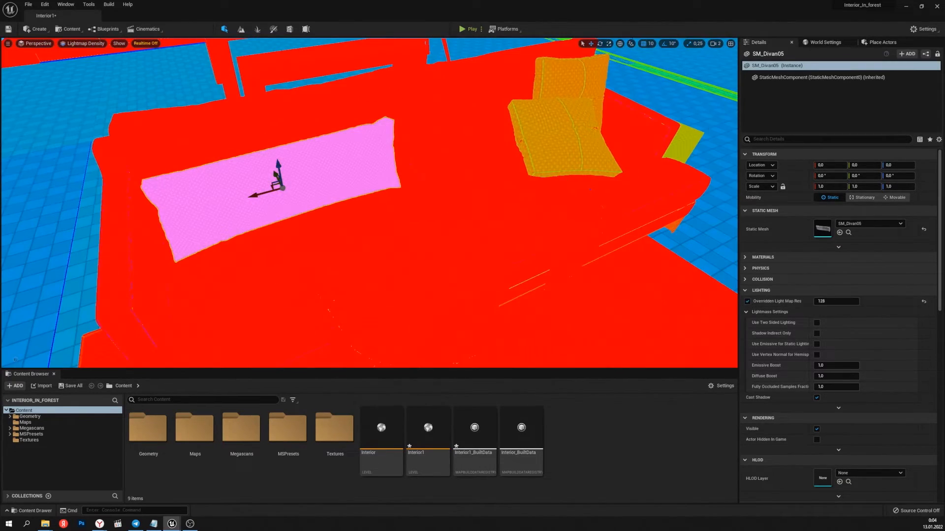
- Override the light map resolution of the central sofa's square cushion, and select the other square cushion and the small end cushion
left_click(566, 140)
left_click(747, 301)
left_click(571, 81)
left_click(686, 142)
right_click_drag(591, 197, 635, 172)
- Override the light map resolution of the five interior floor and terrace meshes and set it to 256
right_click_drag(481, 236, 557, 221)
left_click(418, 246)
left_click(333, 232, "ctrl")
left_click(339, 128, "ctrl")
left_click(453, 132, "ctrl")
left_click(179, 120, "ctrl")
left_click(748, 227)
left_click(830, 227)
type("256")
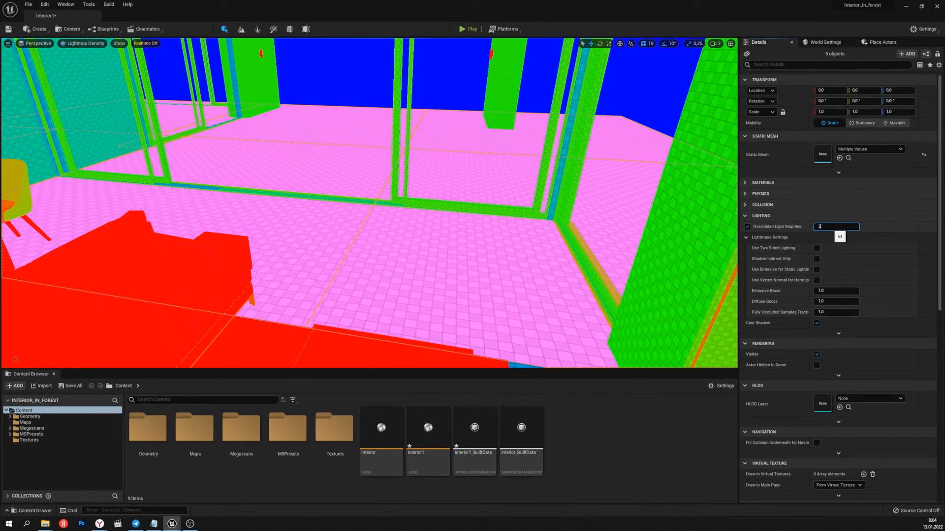
key("Return")
- Set the light map resolution of the selected floor and terrace meshes to 64
right_click_drag(422, 232, 429, 300)
left_click(831, 227)
type("64")
key("Return")
- Set the light map resolution of the second sofa's seat to 256
right_click_drag(379, 259, 275, 221)
left_click(381, 253)
left_click(830, 301)
type("256")
- Override the light map resolution of the second sofa's backrests, armrests and base, and set it to 256
left_click(311, 116)
left_click(289, 116, "ctrl")
left_click(512, 154, "ctrl")
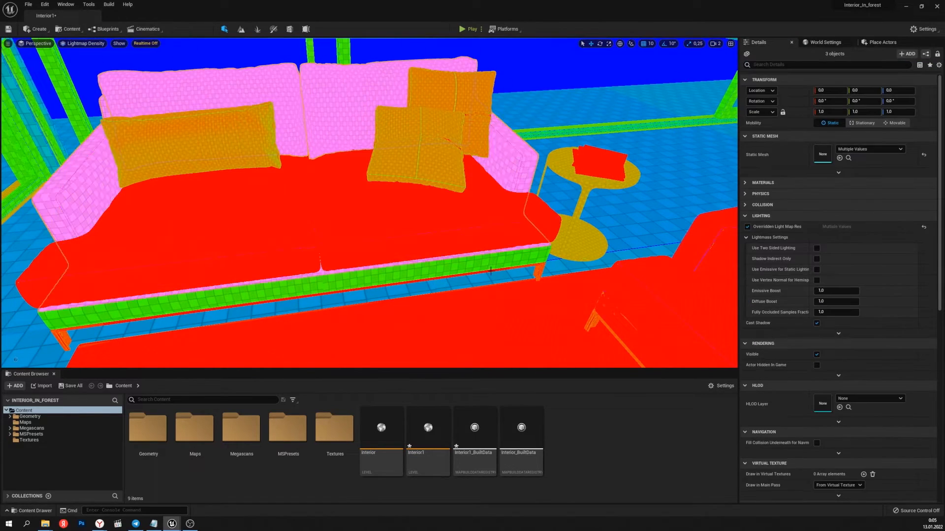
left_click(502, 259, "ctrl")
left_click(747, 227)
double_click(825, 227)
left_click_drag(848, 227, 802, 234)
type("256")
key("Return")
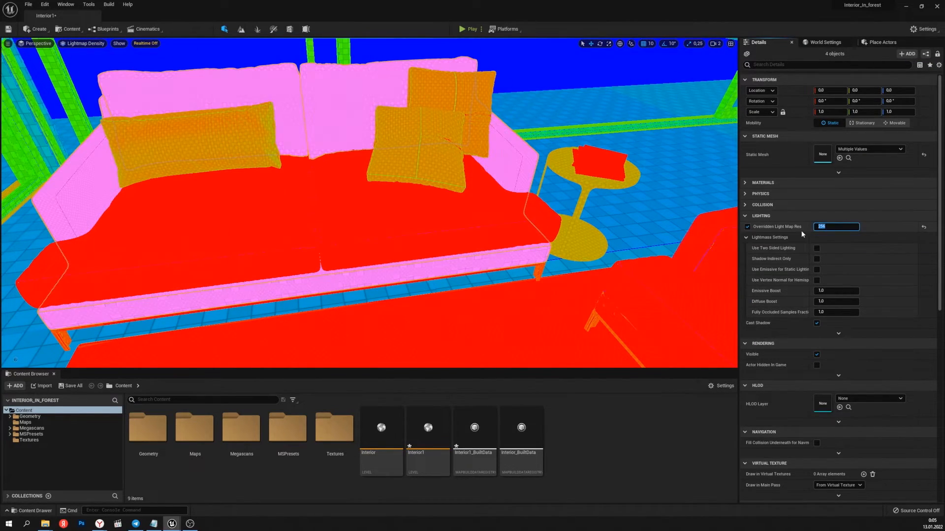
- Override the light map resolution of the second sofa's long cushion (SM_Divan016) and set it to 128
left_click(455, 251)
left_click(339, 198)
left_click(748, 301)
left_click(836, 301)
type("256")
key("Return")
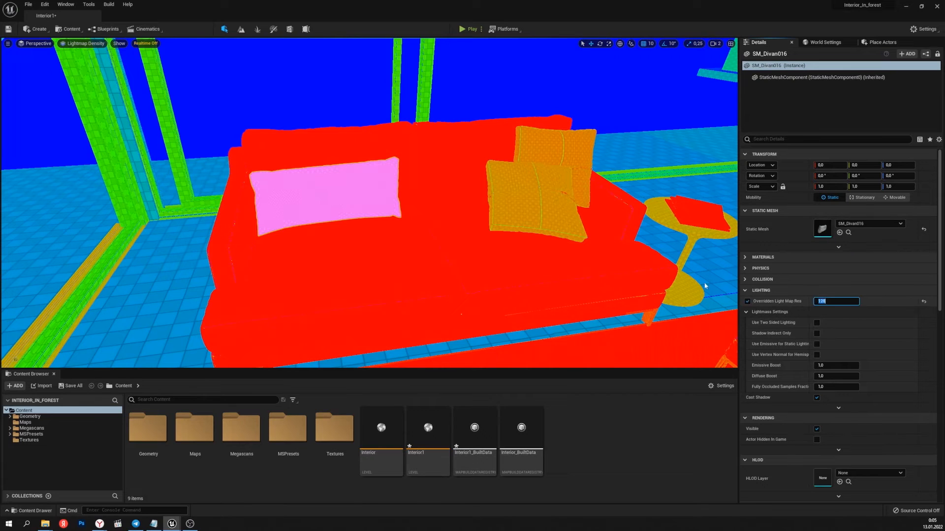
- Enable the light map resolution override on the second sofa's two square cushions
right_click_drag(704, 282, 728, 290)
left_click(551, 232)
left_click(748, 302)
left_click(536, 139)
left_click(748, 302)
- Enable the light map resolution override on the round side table between the sofas
right_click_drag(515, 214, 615, 209)
right_click_drag(443, 207, 394, 275)
left_click(344, 241)
left_click(748, 301)
- Override the light map resolution of the interior floor (SM_Floor02) and set it to 512
left_click(472, 168)
left_click(747, 301)
left_click(831, 301)
type("512")
key("Return")
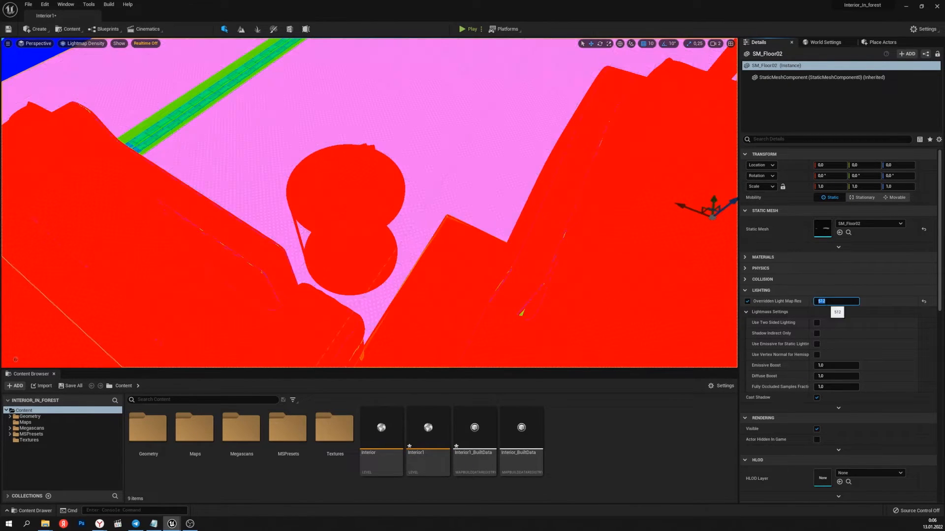
- Override the light map resolution of the two ceiling meshes together and set it to 512
right_click_drag(423, 197, 338, 161)
left_click(345, 143)
right_click_drag(463, 206, 494, 226)
left_click(494, 226, "ctrl")
left_click(747, 227)
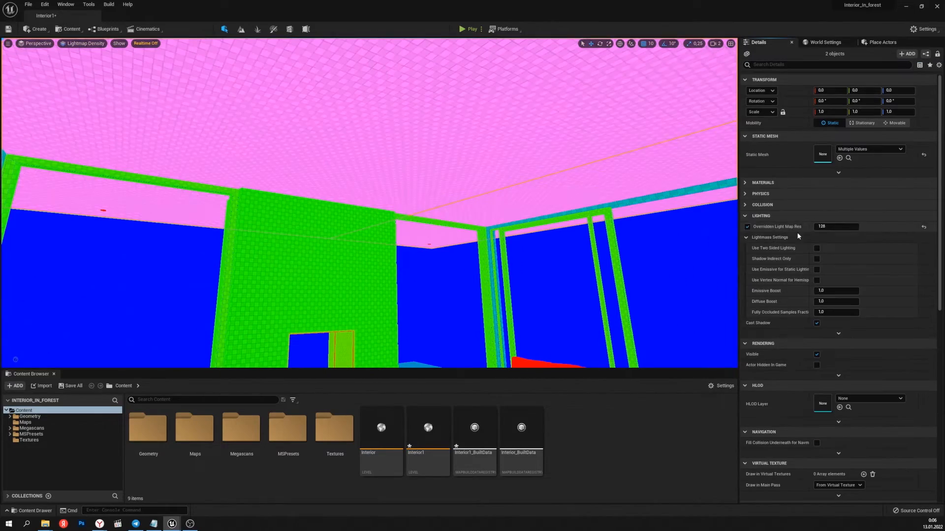
left_click(837, 227)
type("512")
key("Return")
- Set the light map resolution of the two ceiling meshes to 1024
left_click(366, 190)
left_click(494, 216, "ctrl")
left_click(836, 227)
type("1024")
key("Return")
- Override the light map resolution of the terrace floor outside the glazing and set it to 512
right_click_drag(423, 197, 394, 276)
left_click(281, 246)
left_click(747, 302)
left_click(836, 302)
type("512")
key("Return")
- Override the light map resolution of the fireplace wall, its side pieces and the adjoining corner window frames, and set it to 512
left_click(237, 197)
right_click_drag(308, 197, 236, 142)
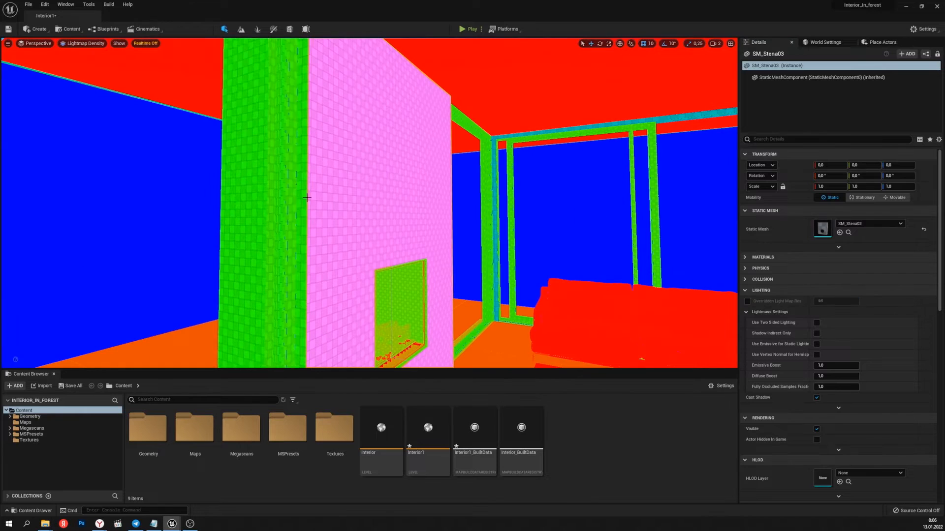
left_click(248, 199, "ctrl")
left_click(290, 201, "ctrl")
left_click(280, 202, "ctrl")
left_click(493, 200, "ctrl")
left_click(485, 201, "ctrl")
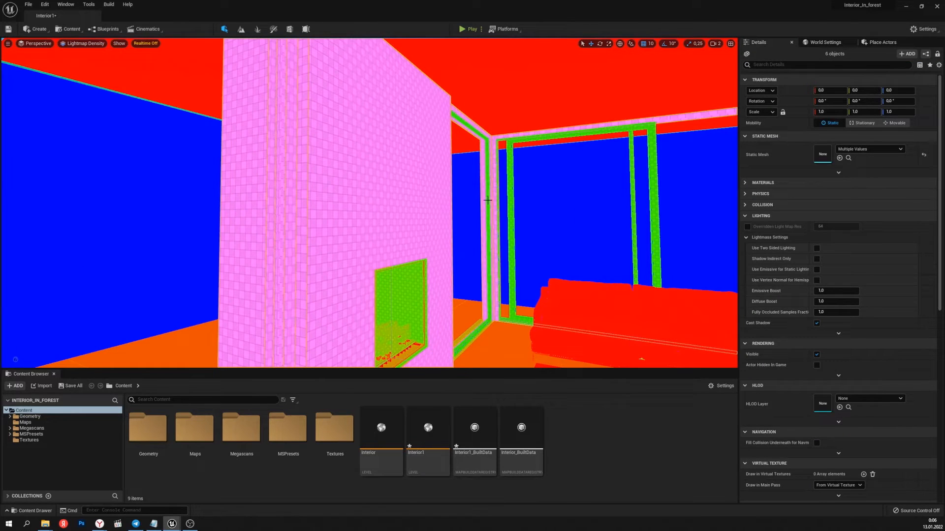
left_click(747, 227)
left_click(837, 227)
type("512")
key("Return")
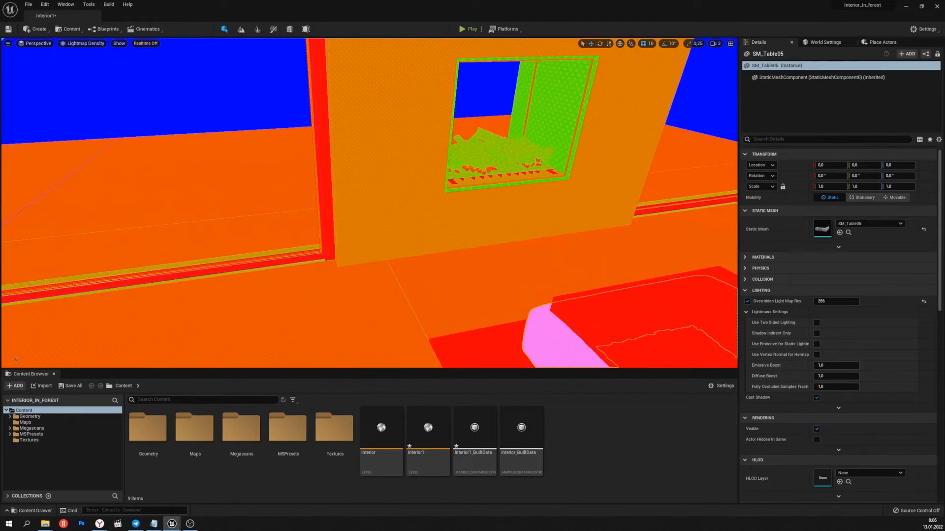
- Select three more meshes together and open their light map resolution for editing
right_click_drag(369, 197, 492, 123)
left_click(447, 137)
left_click(449, 126, "ctrl")
left_click(426, 147, "ctrl")
left_click(837, 227)
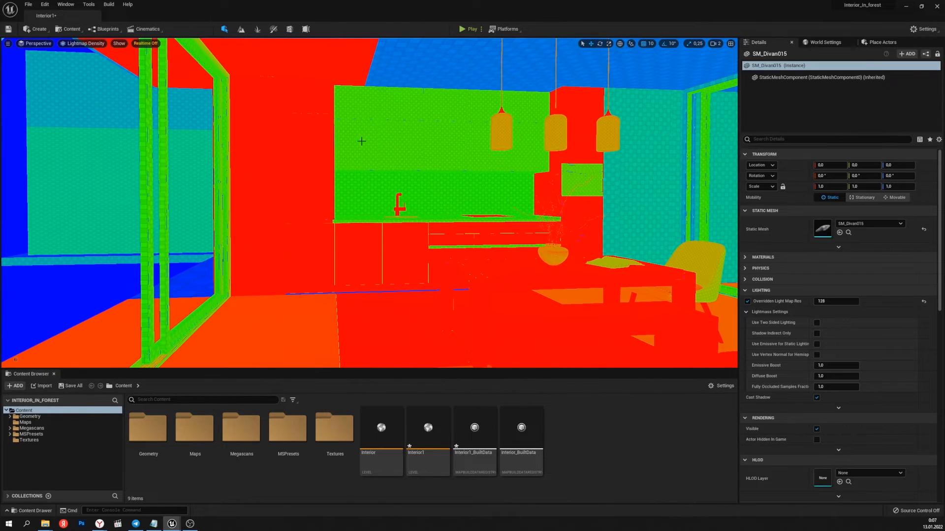
- Select the kitchen backsplash and the panel beside it, and override the dining chair's (SM_Stul03) light map resolution at 128
left_click(451, 198)
left_click(565, 179, "ctrl")
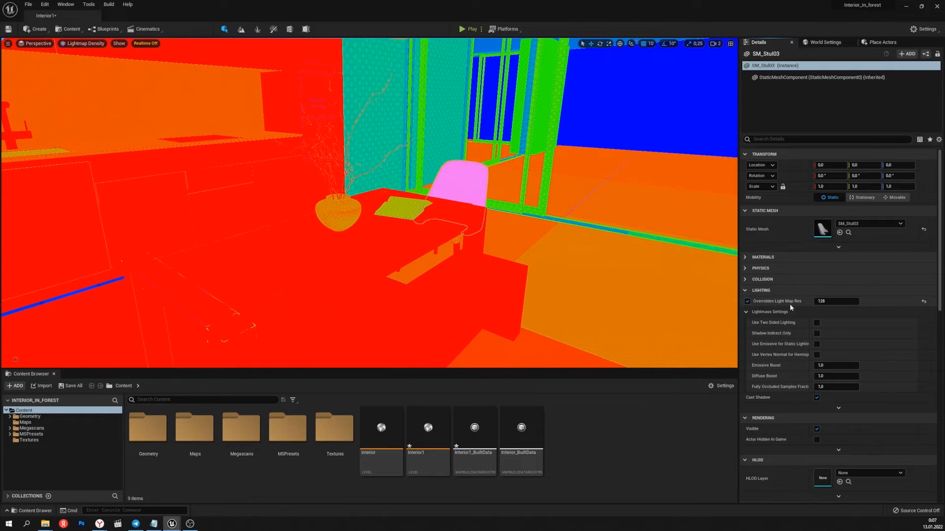
left_click(748, 301)
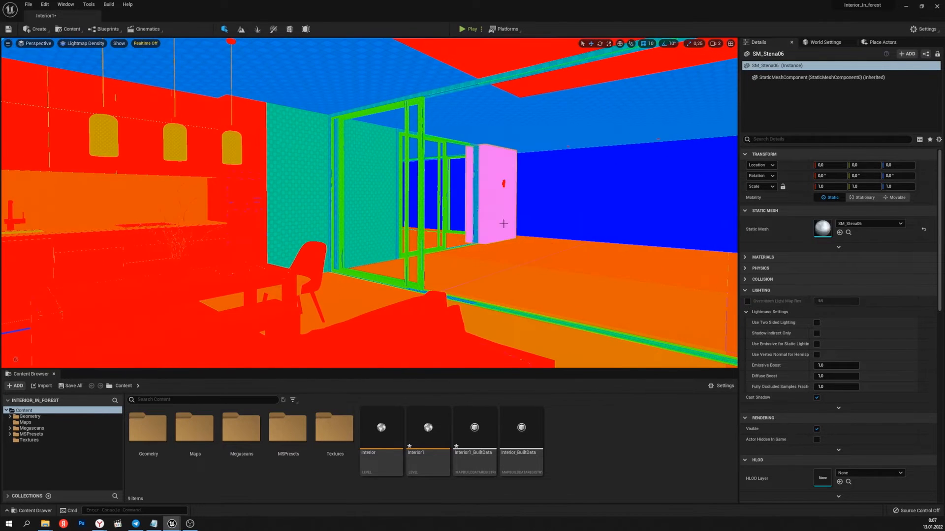
- Override the light map resolution of the far wall (SM_Stena06) and the wall beside the kitchen (SM_Stena15), setting both to 256
left_click(748, 301)
left_click(837, 301)
type("256")
key("Return")
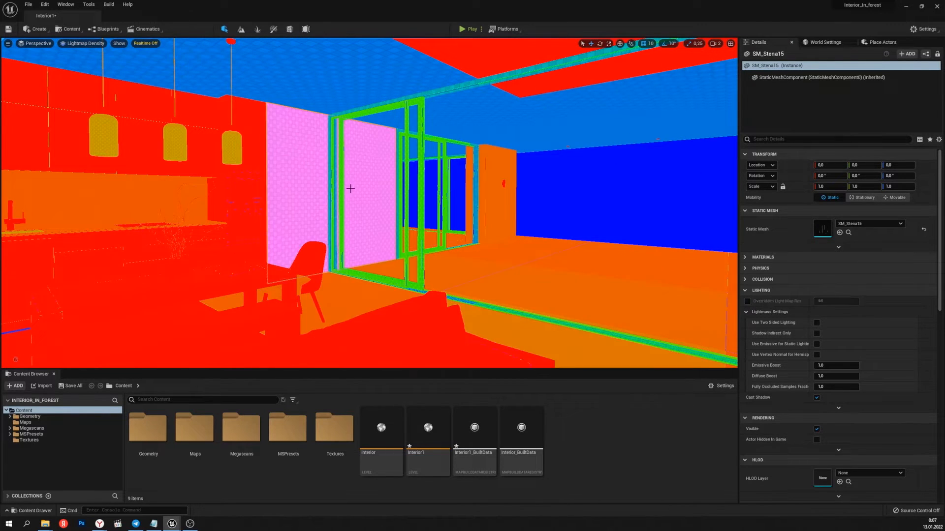
left_click(837, 301)
type("256")
key("Return")
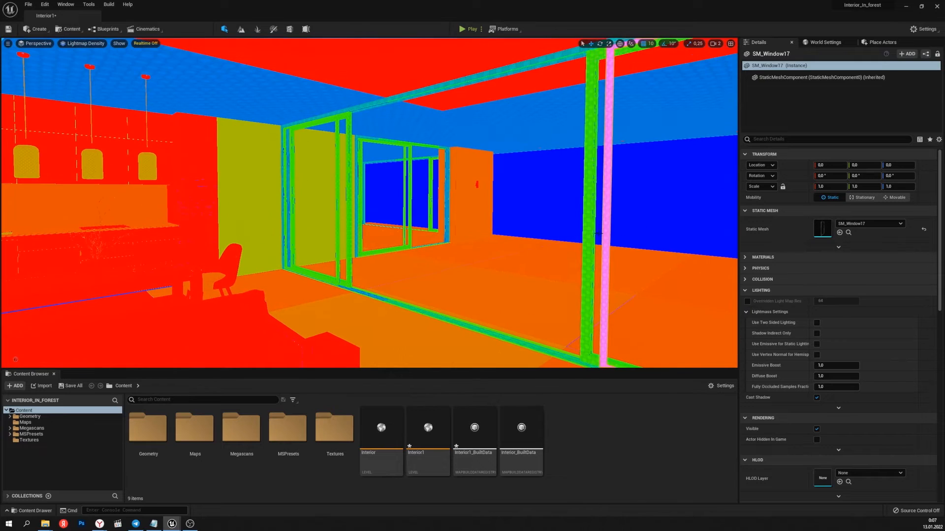
- Reselect the wall beside the kitchen, undo the last change, and set the selected meshes' light map resolutions to 256
left_click(276, 205)
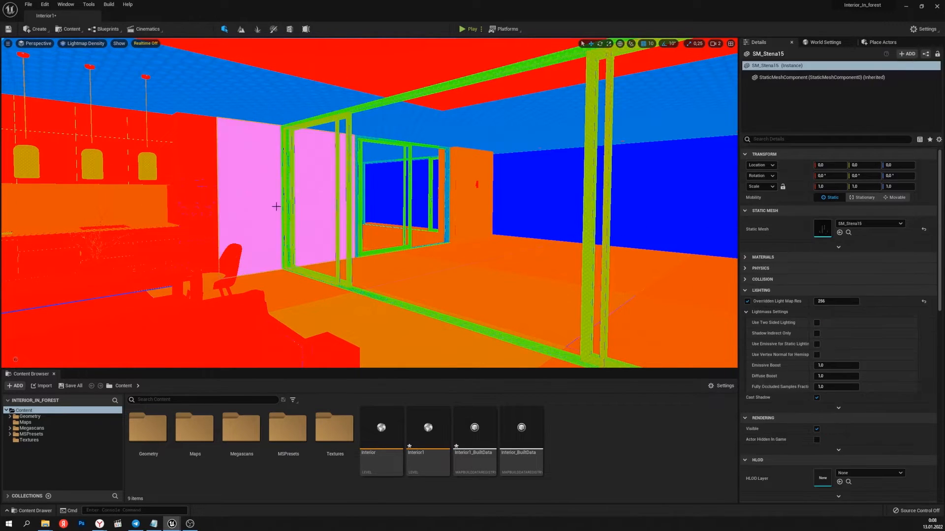
key("ctrl+z")
left_click(837, 227)
type("256")
left_click(269, 199)
left_click(837, 301)
type("256")
- Override the light map resolution of the fireplace insert (SM_Kamin08) and set it to 256
left_click(241, 100)
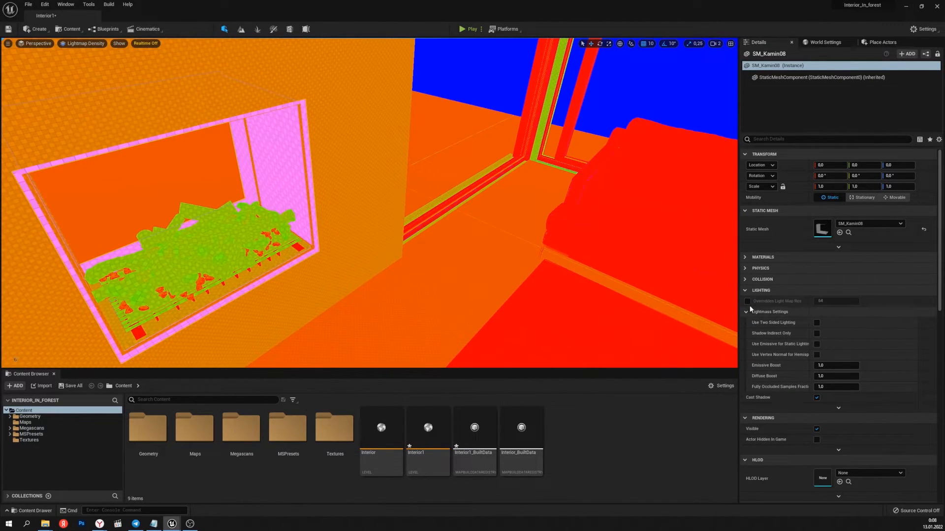
left_click(837, 301)
type("256")
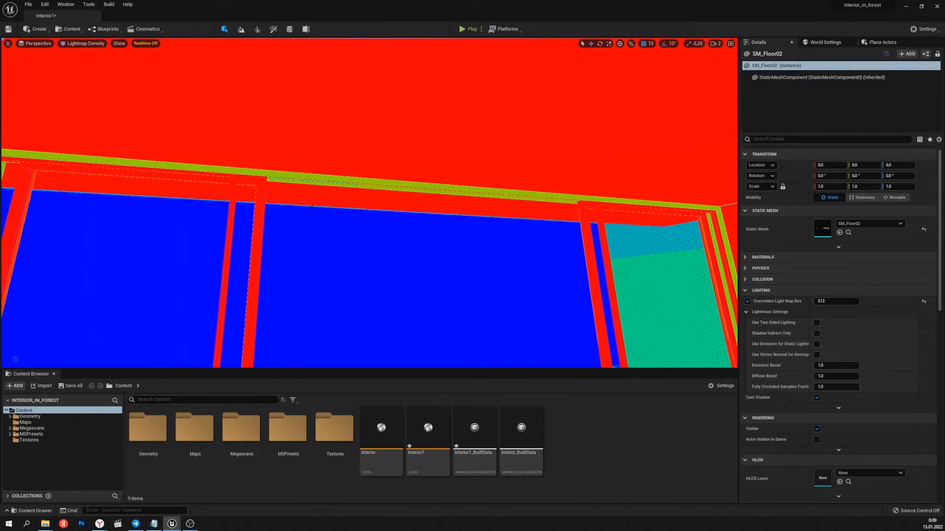
left_click(837, 301)
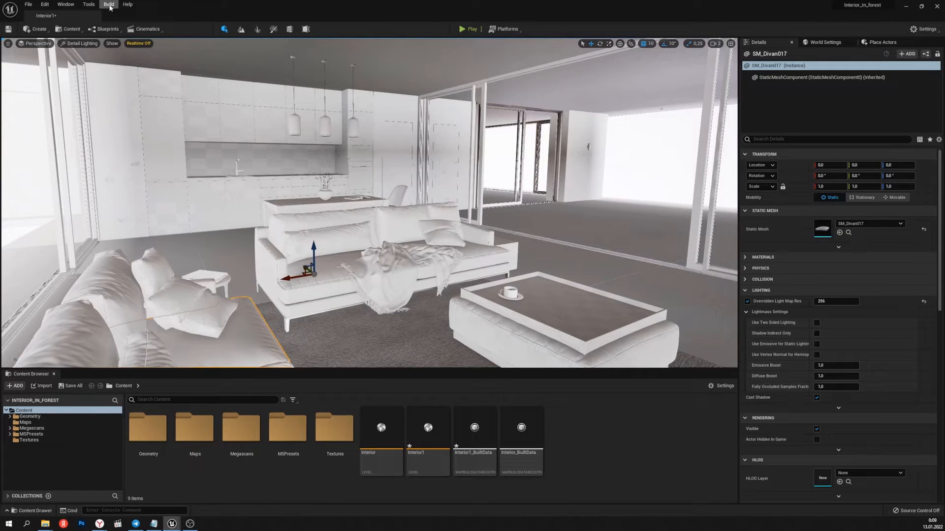
- Build only the level's lighting and examine the baked result across the living room and kitchen in Detail Lighting view
left_click(108, 4)
left_click(120, 40)
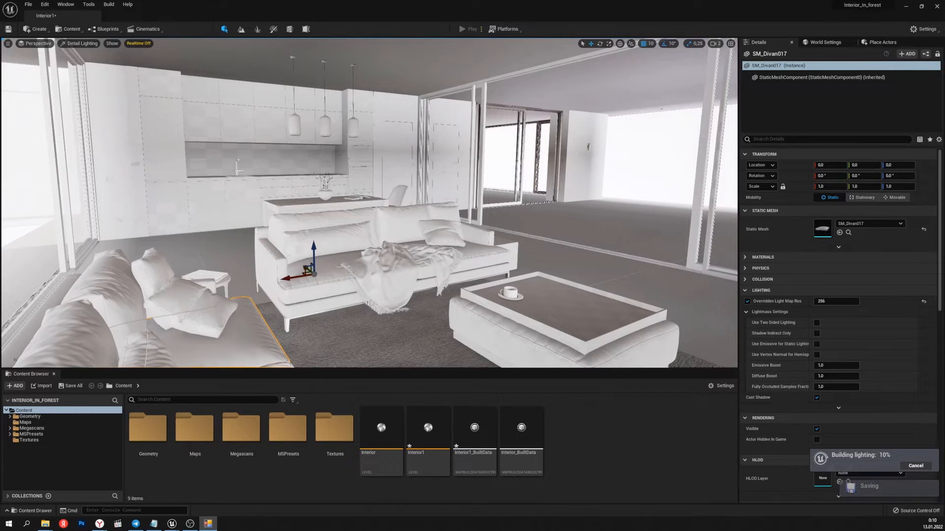
left_click_drag(211, 121, 201, 66)
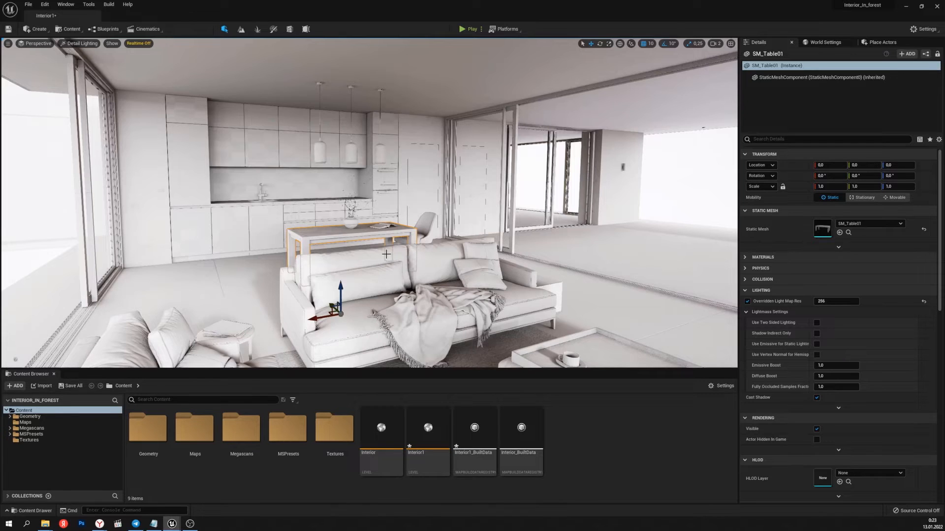
right_click_drag(385, 255, 826, 239)
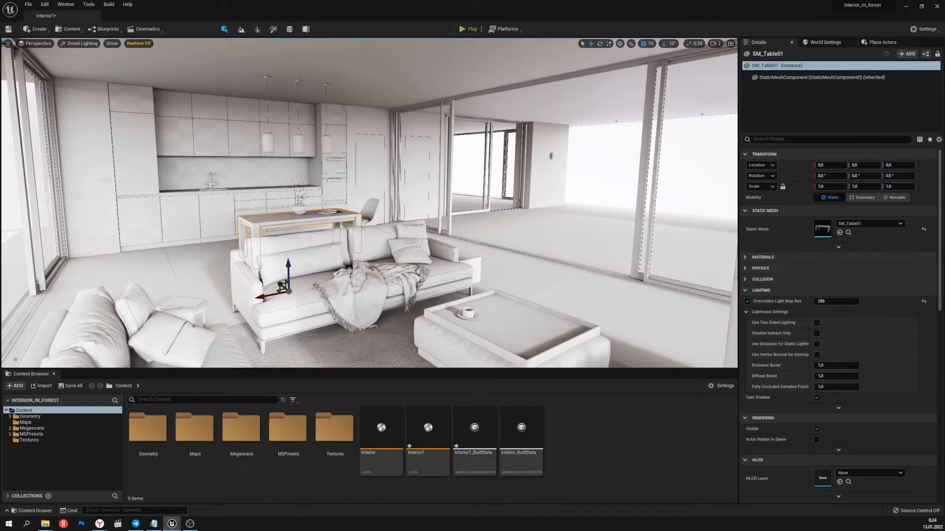
right_click_drag(323, 230, 310, 228)
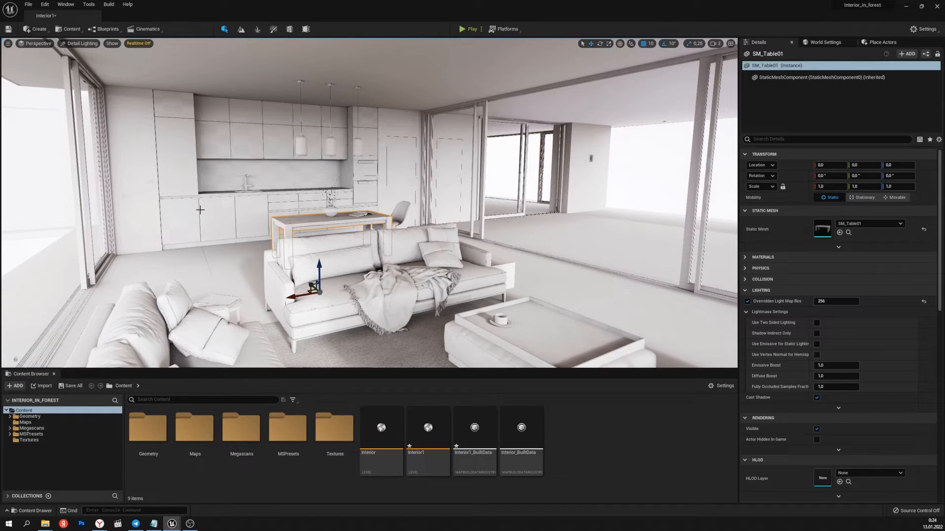
- Open the lighting information for the level's static meshes and place the statistics window below the kitchen view
left_click(108, 5)
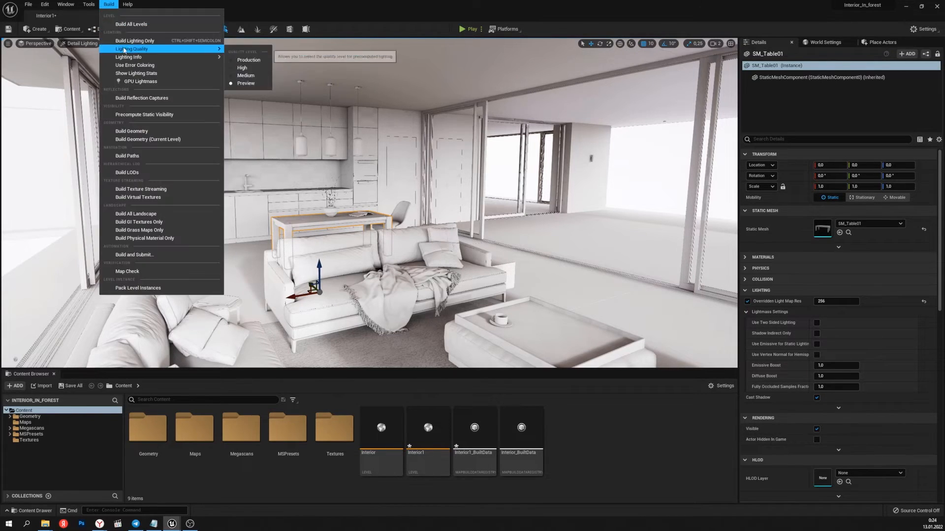
mouse_move(216, 57)
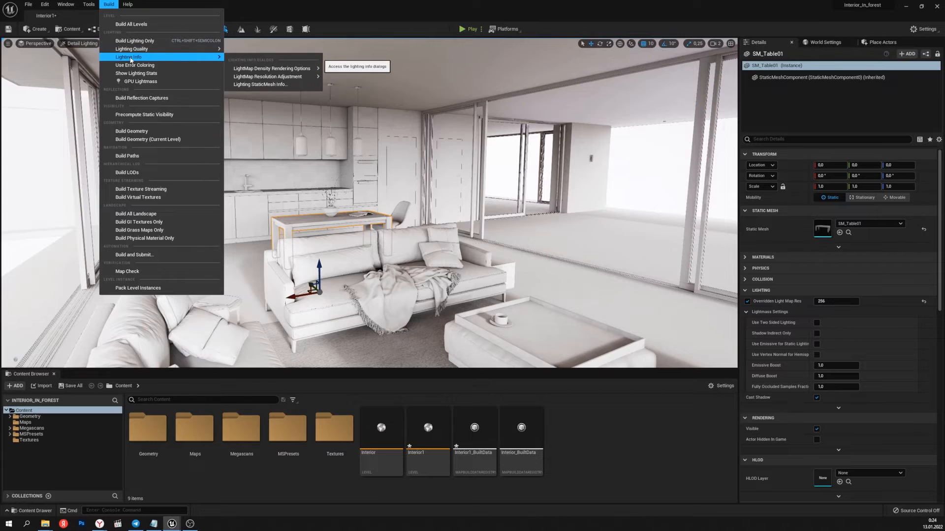
left_click(273, 85)
left_click_drag(201, 289, 204, 205)
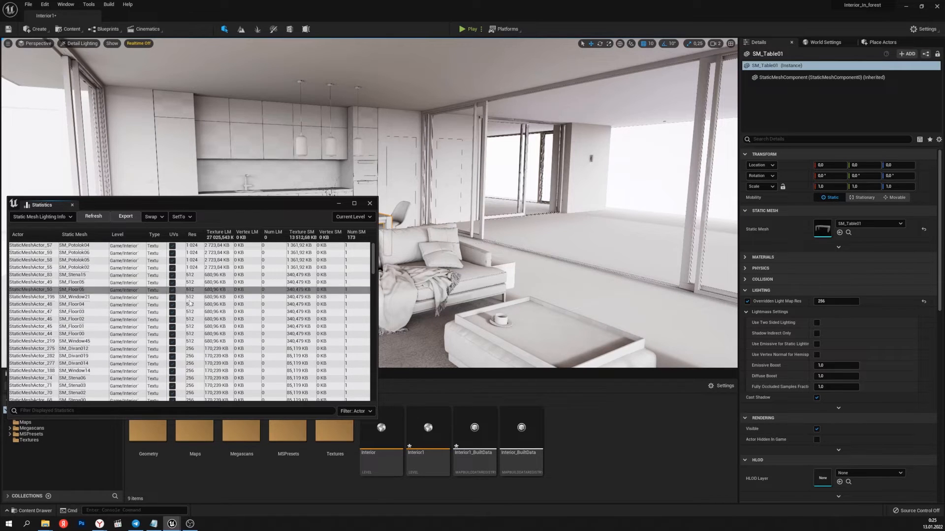
left_click_drag(223, 218, 220, 298)
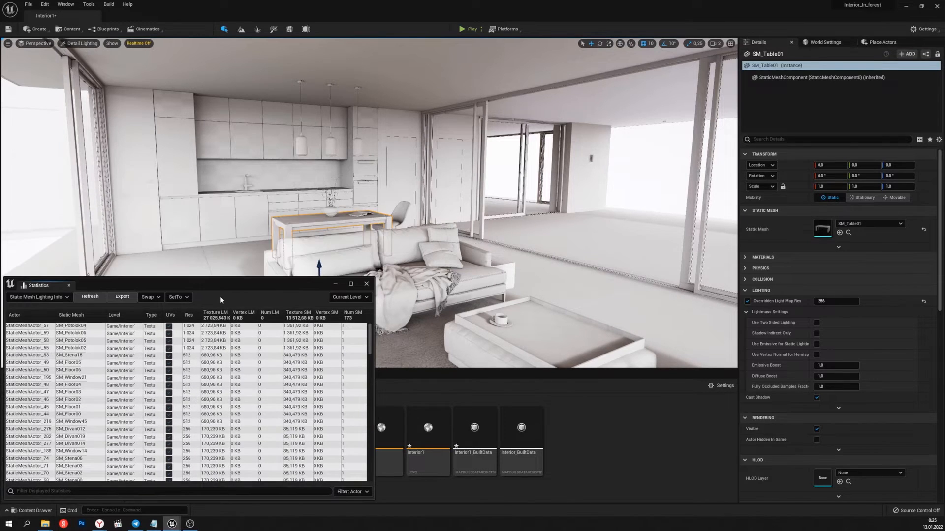
- Examine the light map resolution adjustment options and the resolutions listed for the level's static meshes
left_click(109, 4)
mouse_move(129, 57)
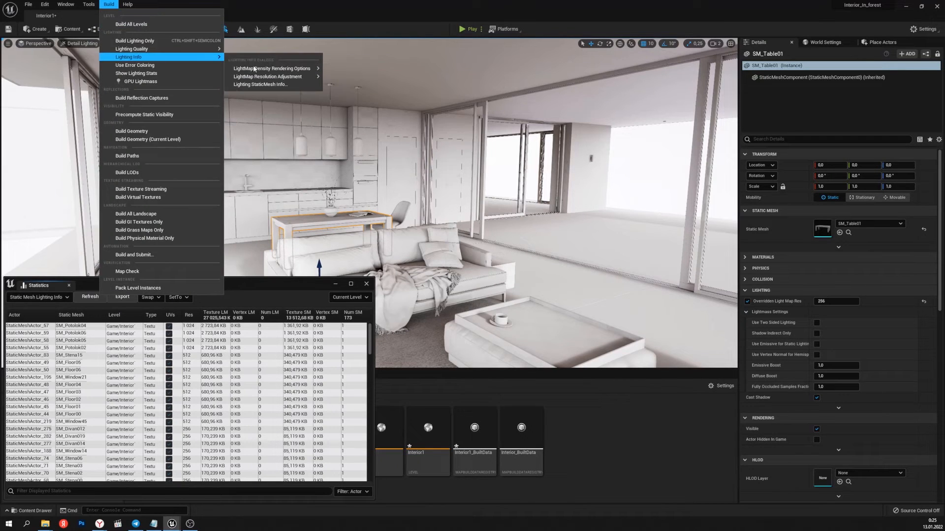
mouse_move(272, 78)
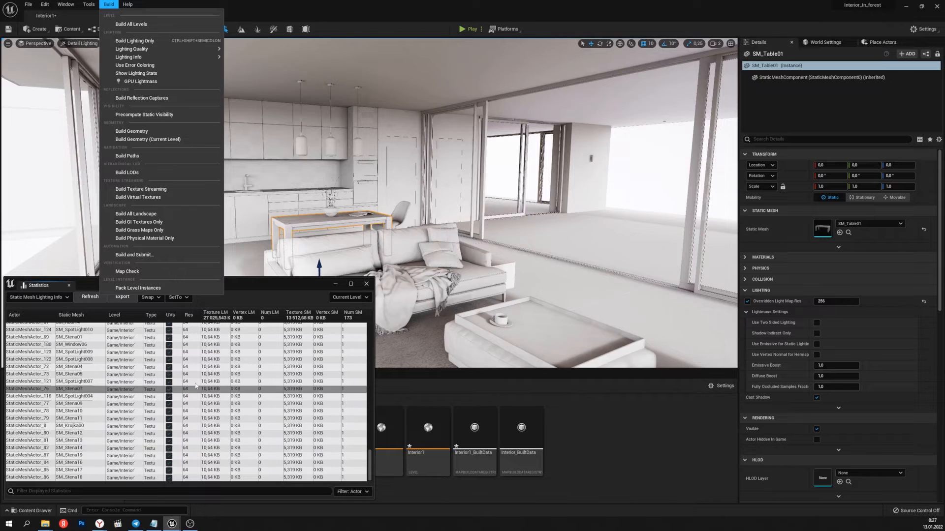
mouse_move(212, 49)
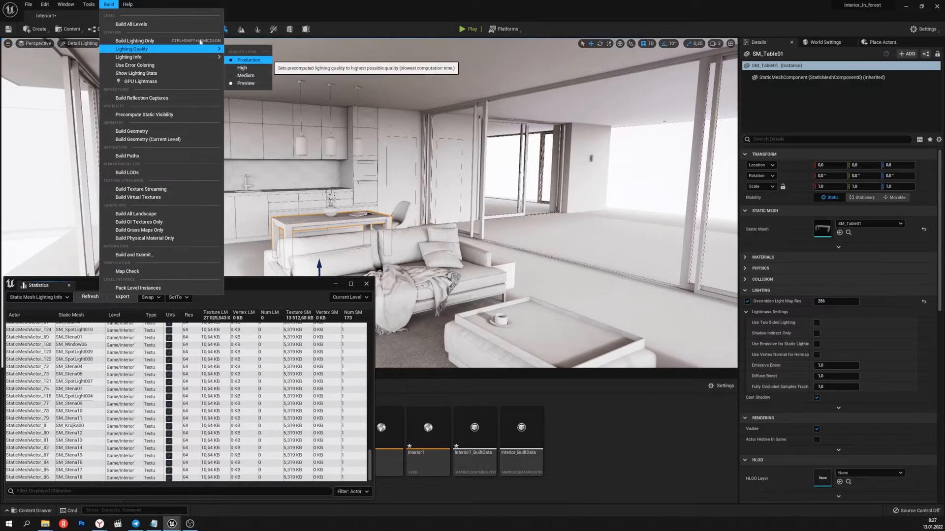
mouse_move(172, 58)
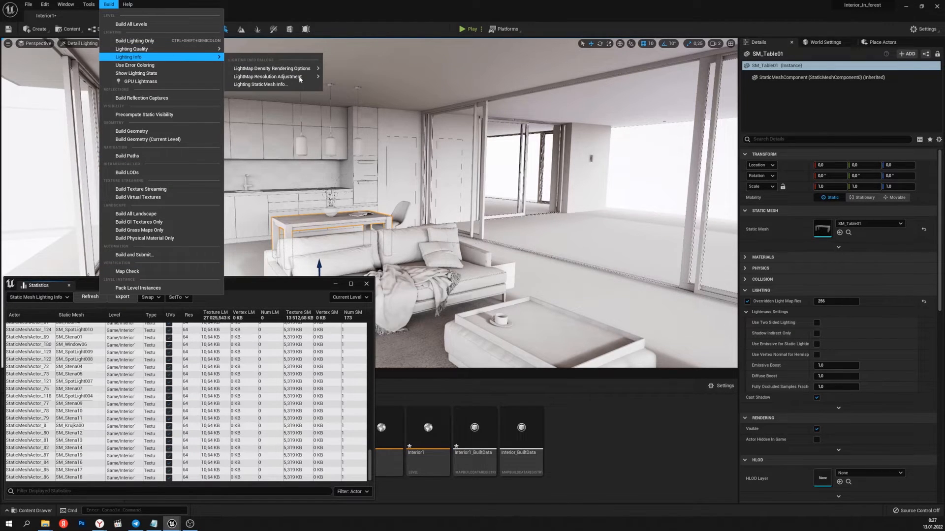
mouse_move(276, 76)
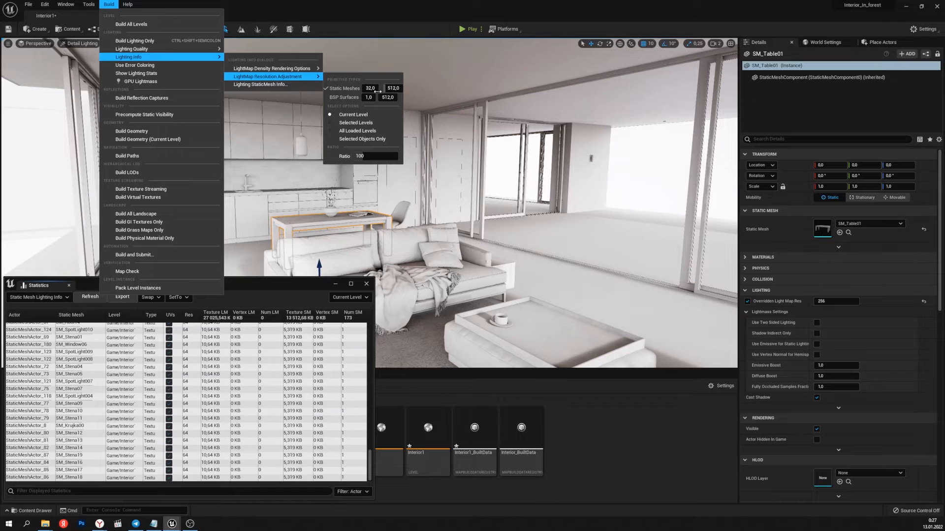
left_click_drag(371, 467, 366, 336)
scroll(246, 379, "down", 15)
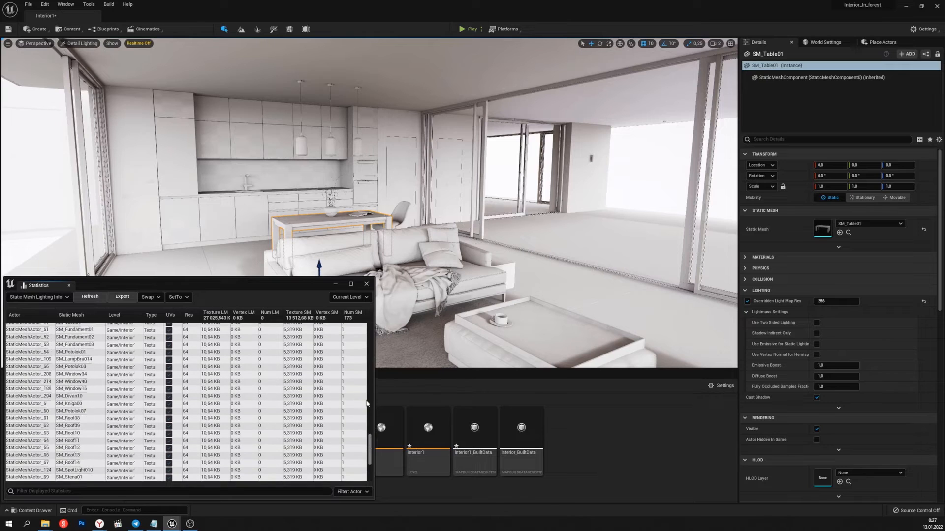
scroll(163, 381, "up", 15)
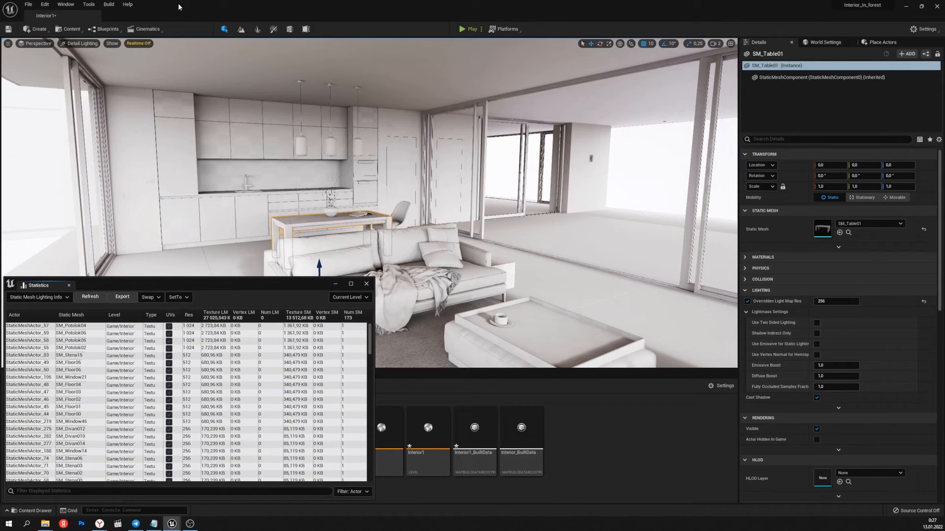
- Set the light map resolution adjustment range for static meshes to a minimum of 16 and a maximum of 2048
left_click(109, 5)
mouse_move(159, 50)
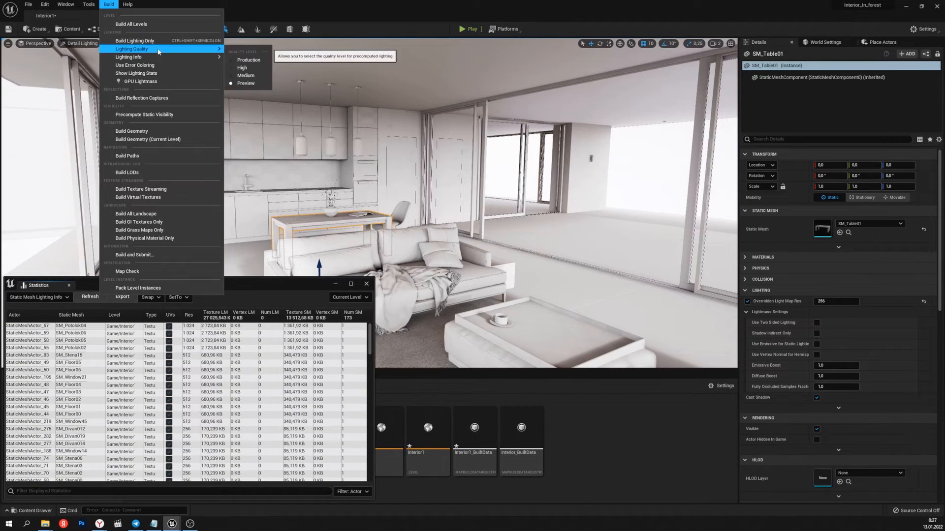
mouse_move(295, 76)
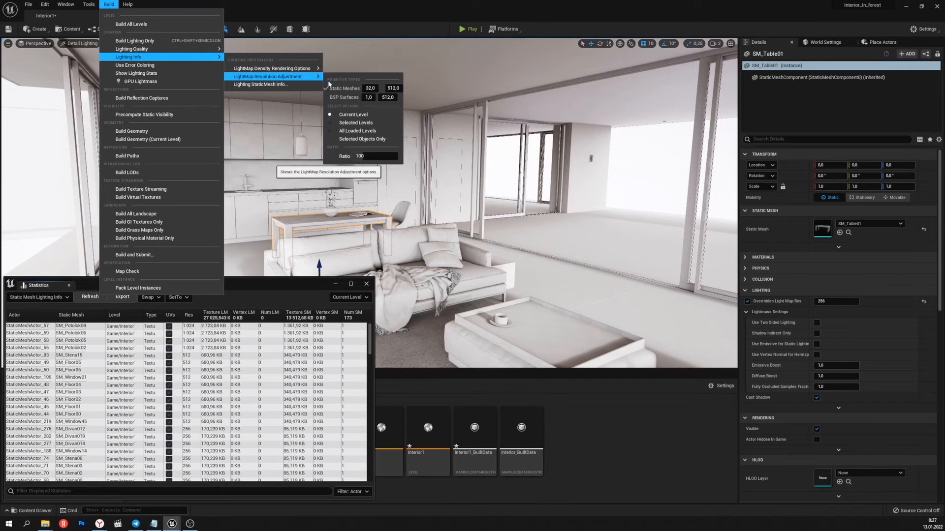
left_click(369, 88)
type("16")
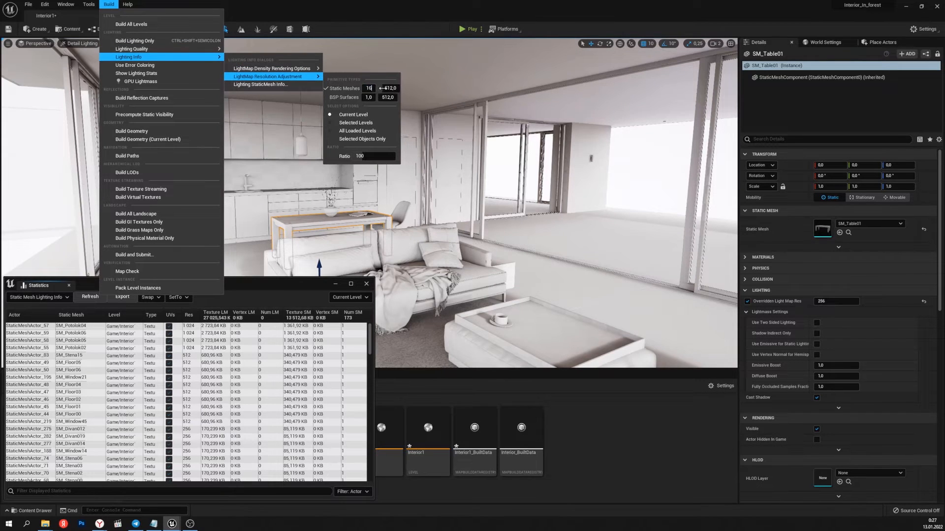
left_click(386, 88)
type("2048")
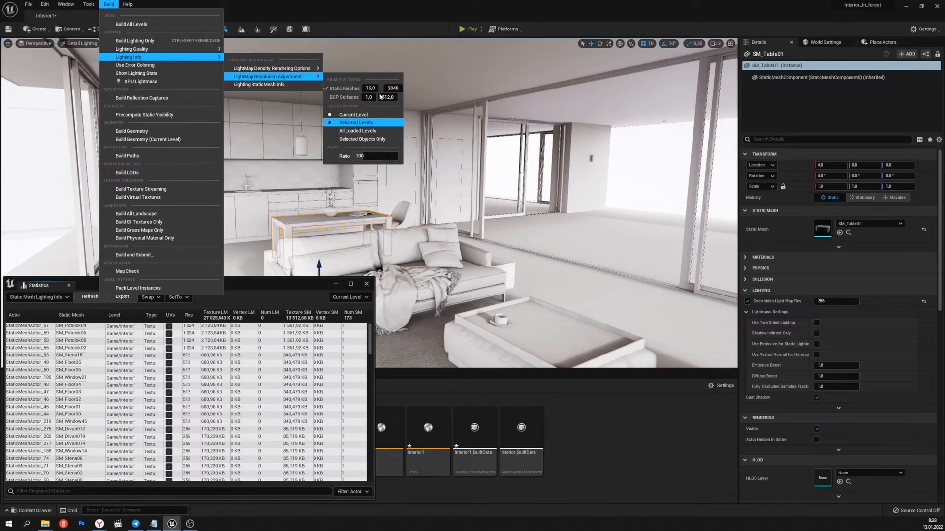
- Apply a ratio of 50 to the static meshes' light map resolutions in the current level and refresh the lighting statistics
left_click(355, 155)
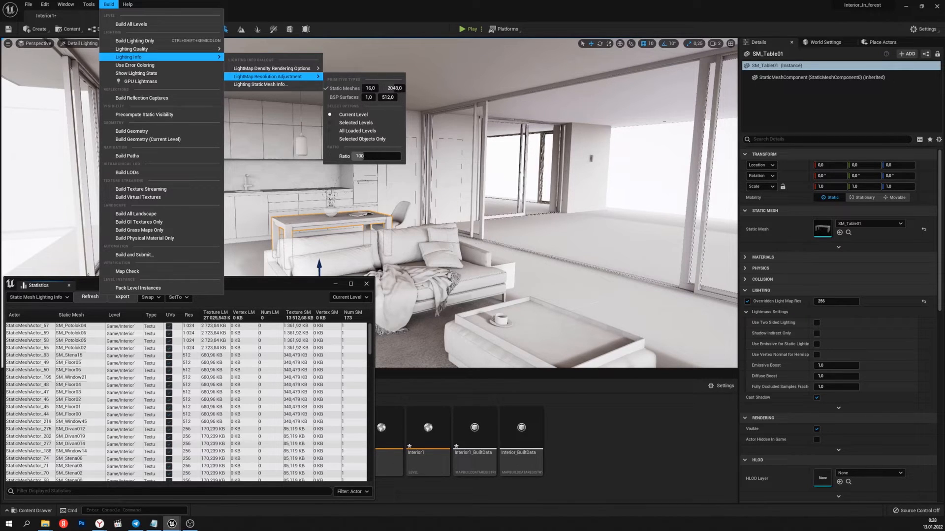
left_click(367, 155)
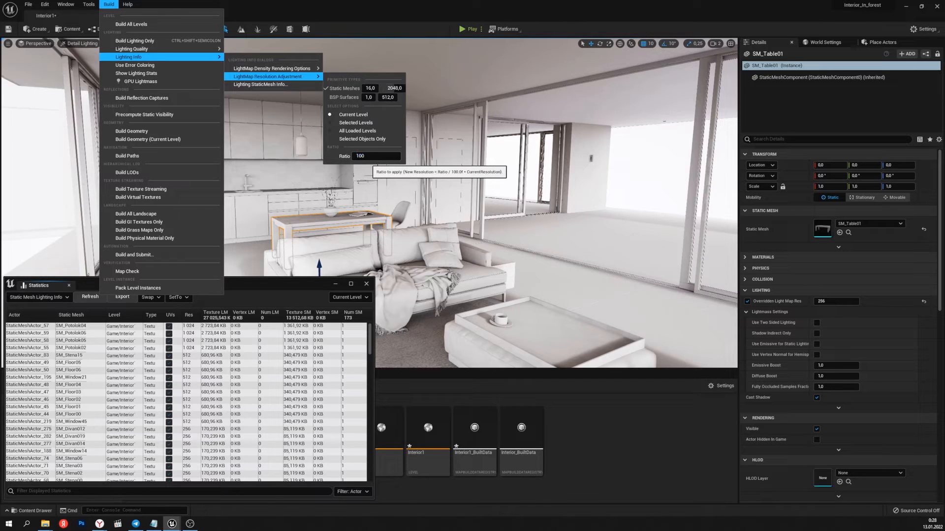
double_click(362, 156)
key("Return")
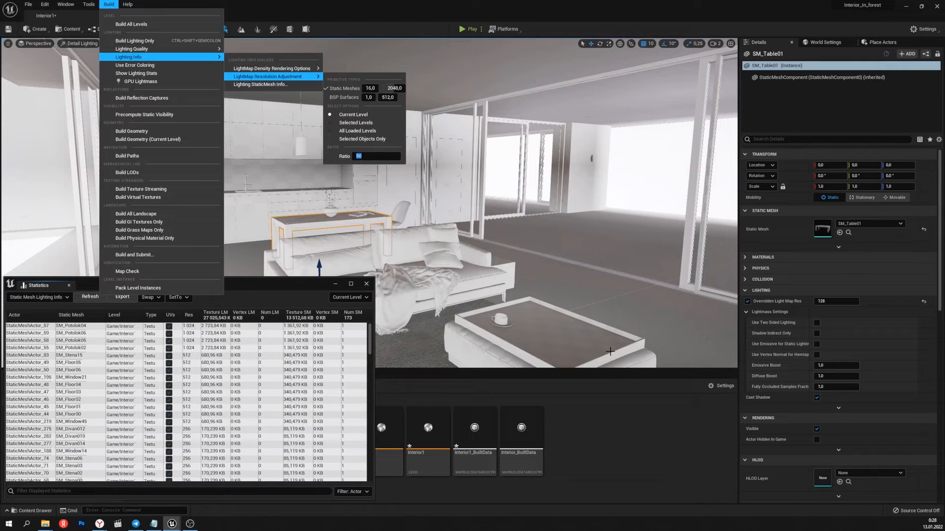
left_click(304, 286)
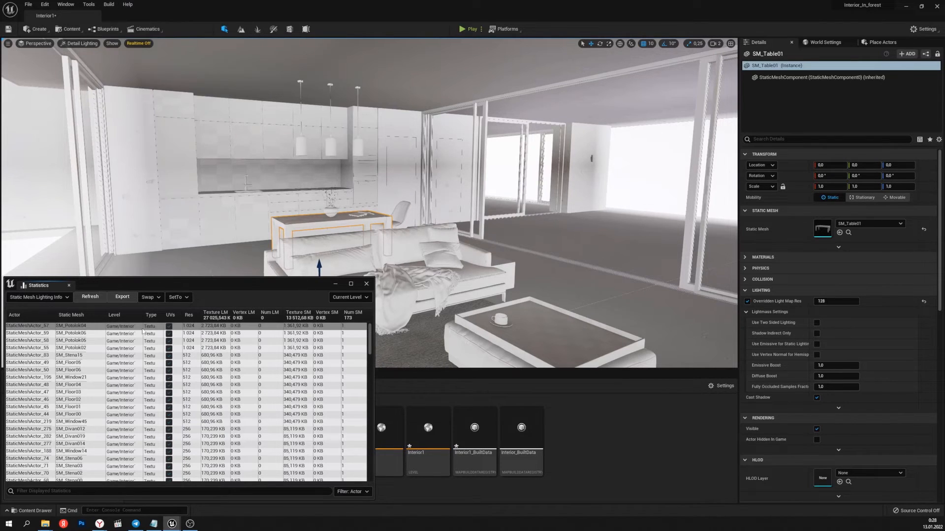
left_click(85, 297)
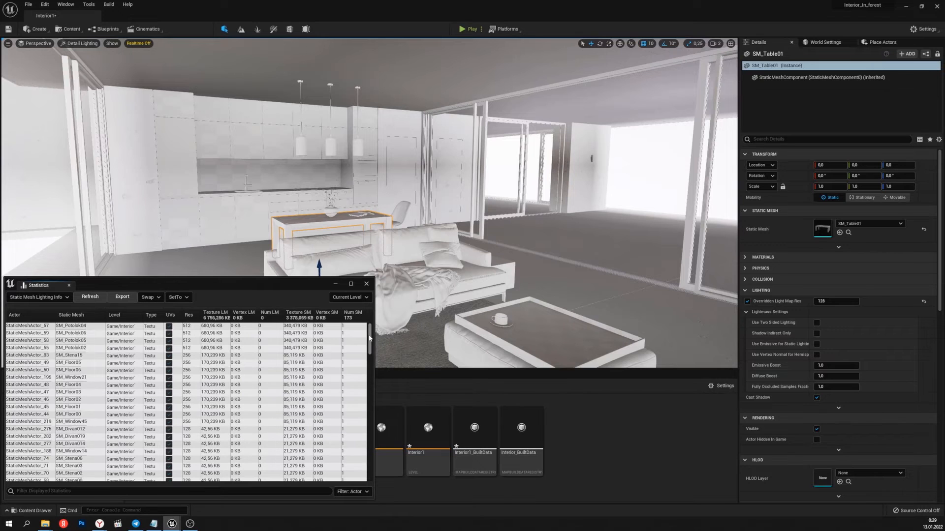
mouse_move(369, 342)
left_mouse_down()
mouse_move(368, 438)
mouse_move(364, 331)
left_mouse_up()
- Apply the ratio of 50 to the current level's light map resolutions a second time and refresh the statistics
left_click(109, 4)
mouse_move(154, 51)
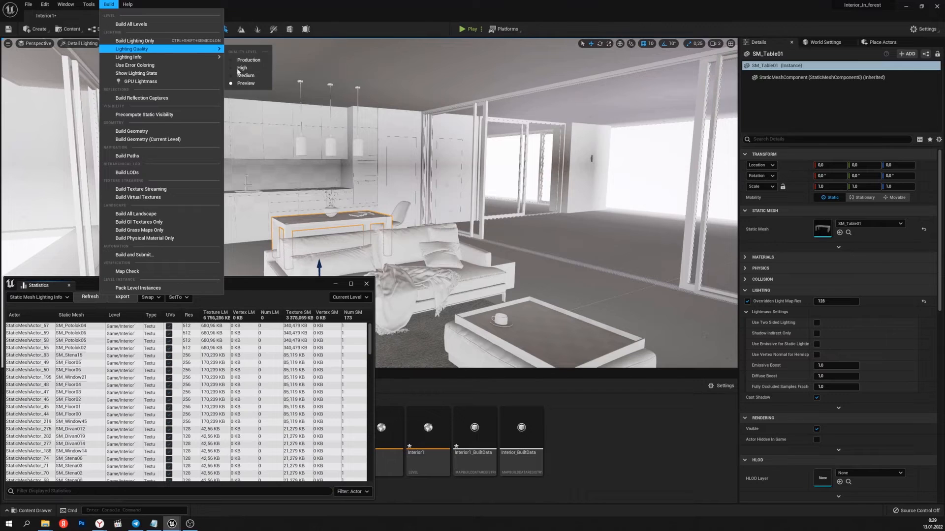
mouse_move(264, 79)
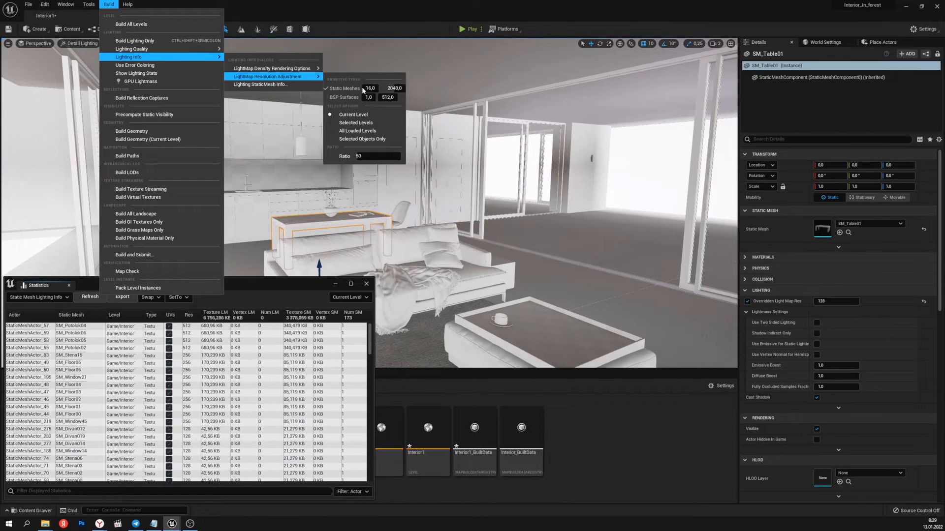
left_click(370, 155)
key("Return")
left_click(265, 287)
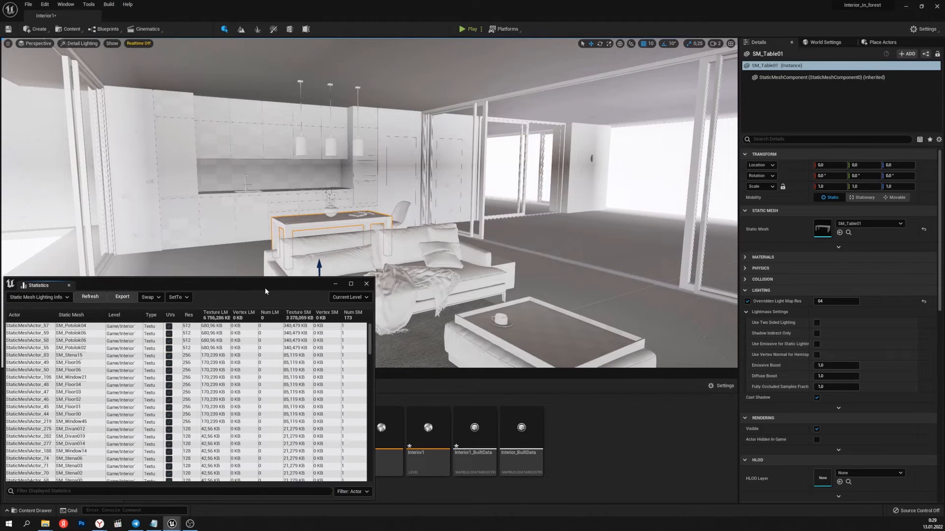
left_click(93, 298)
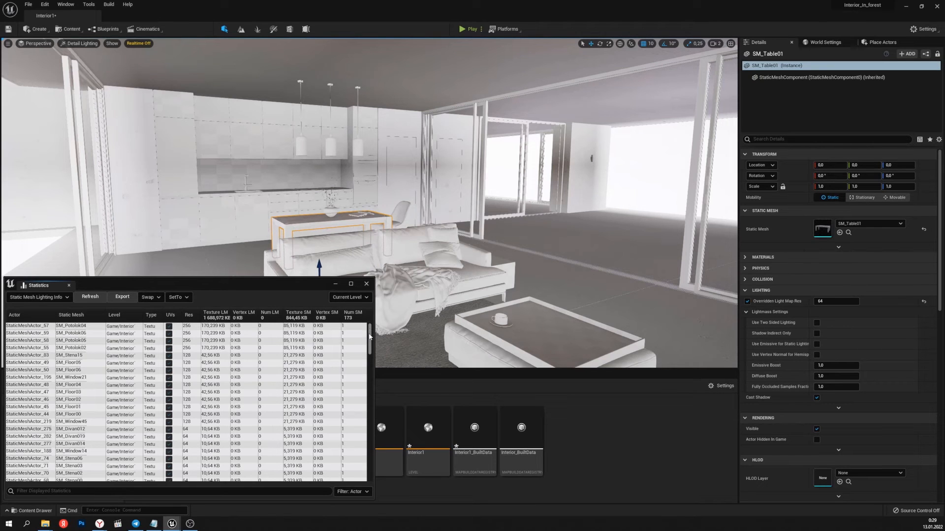
mouse_move(370, 337)
left_mouse_down()
mouse_move(378, 460)
mouse_move(378, 327)
left_mouse_up()
- Build all levels and move the statistics window down, clear of the living room view
left_click(109, 4)
left_click(121, 23)
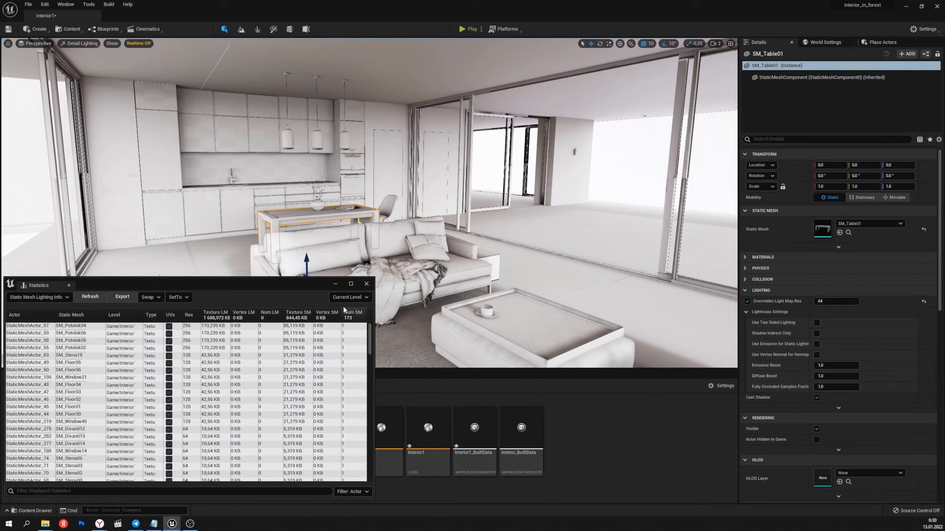
left_click_drag(303, 283, 341, 391)
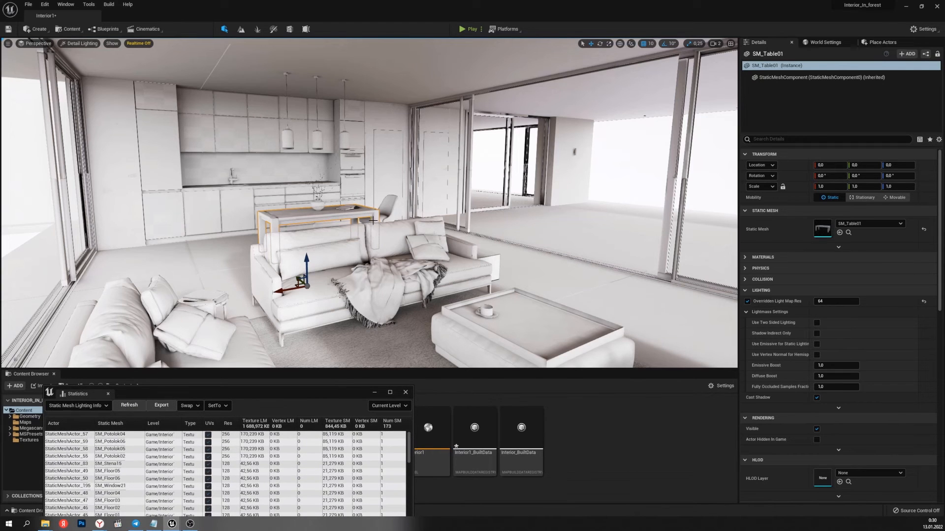
left_click_drag(286, 391, 266, 396)
- Inspect the living room and kitchen in Lightmap Density view, and switch the viewport to Lighting Only
right_click_drag(400, 219, 457, 282)
key("alt+0")
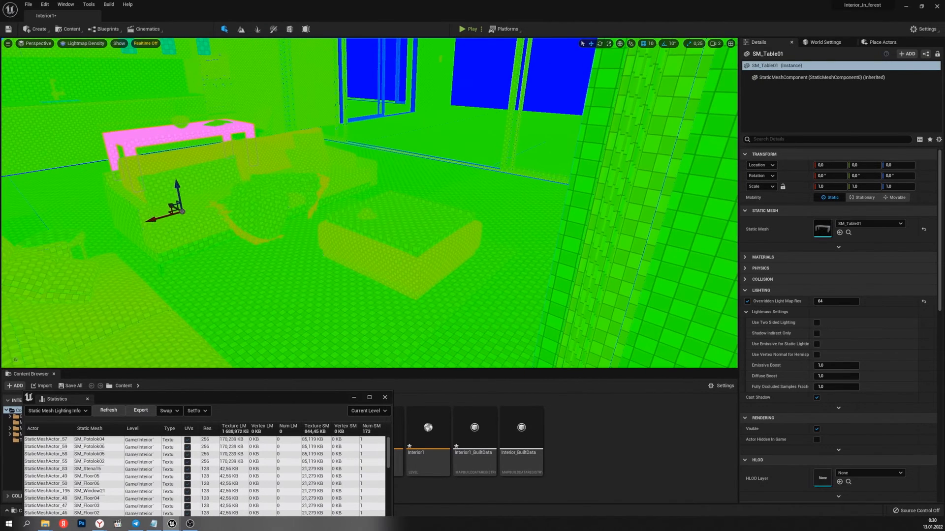
right_click_drag(497, 166, 451, 135)
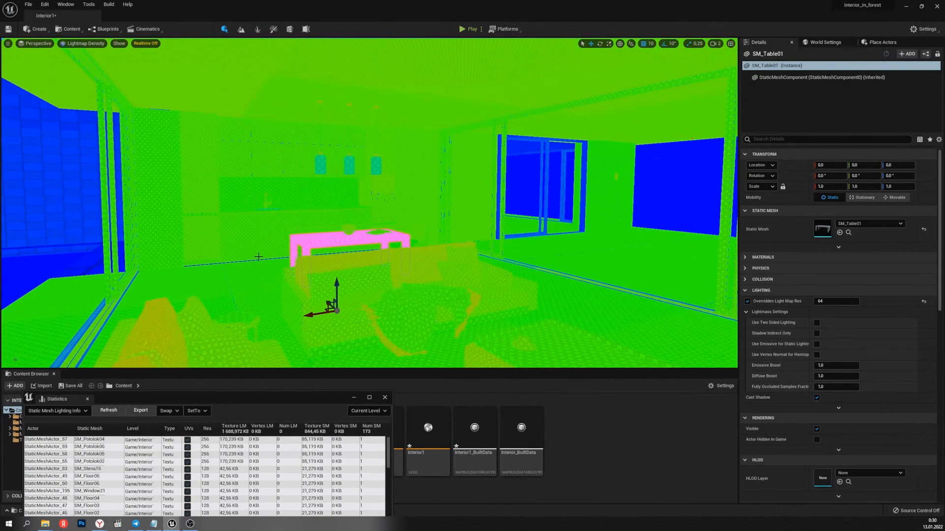
right_click_drag(259, 257, 300, 263)
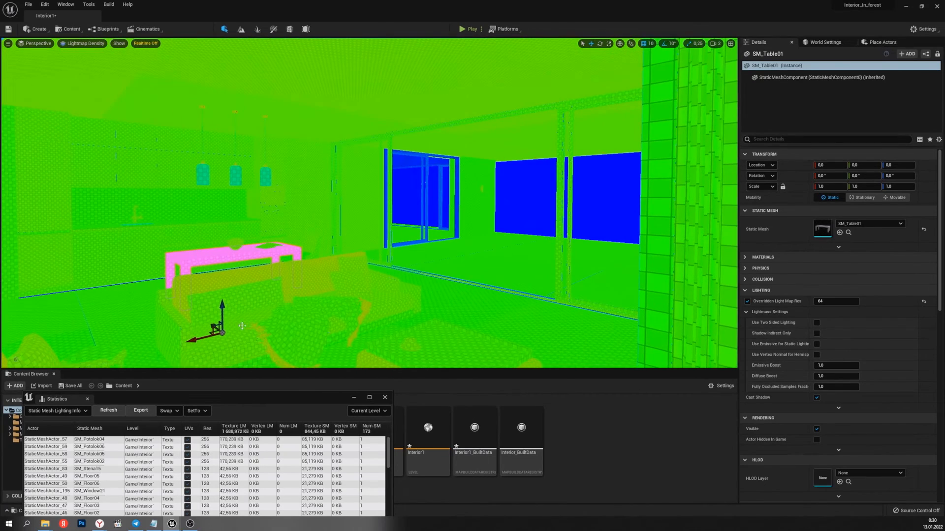
right_click_drag(242, 326, 312, 242)
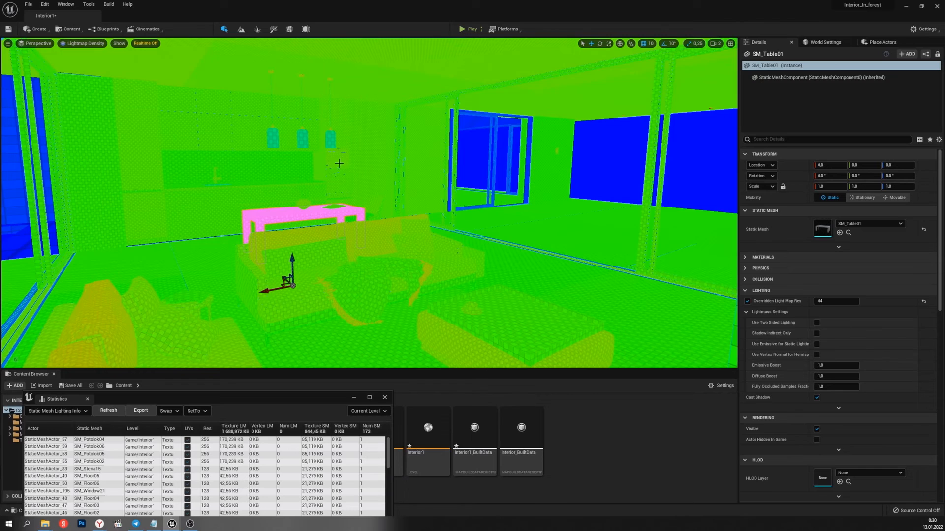
key("alt+3")
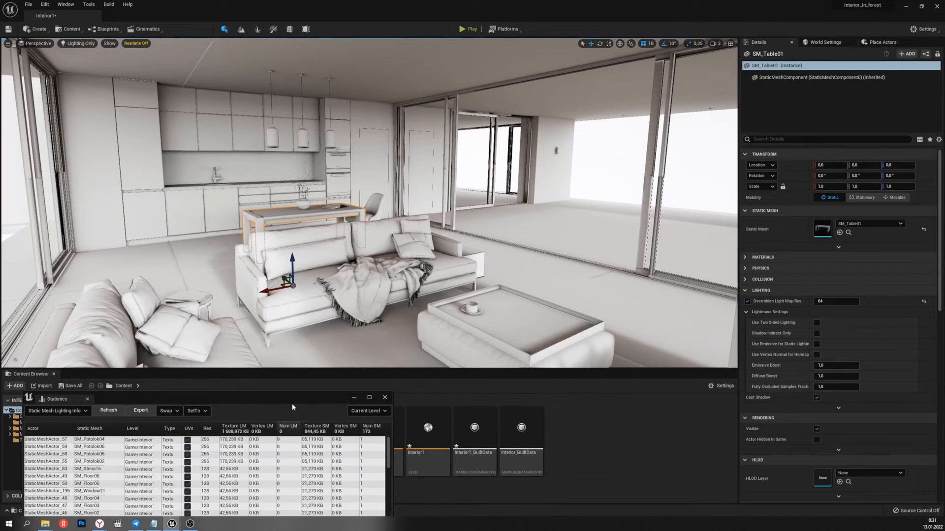
- Move the statistics window up so the full list of static mesh lighting info can be read
left_click_drag(287, 402, 276, 305)
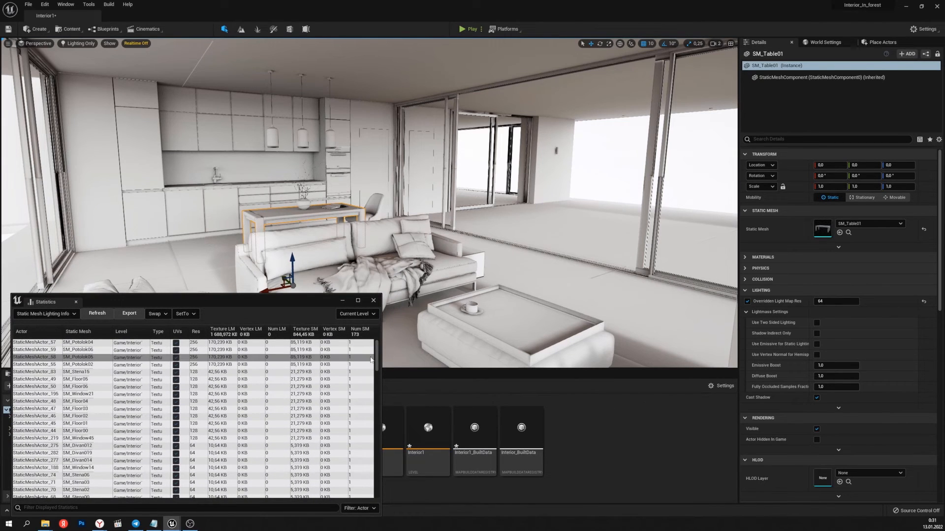
mouse_move(377, 354)
left_mouse_down()
mouse_move(374, 501)
mouse_move(378, 344)
left_mouse_up()
mouse_move(232, 300)
left_mouse_down()
mouse_move(232, 324)
mouse_move(226, 296)
left_mouse_up()
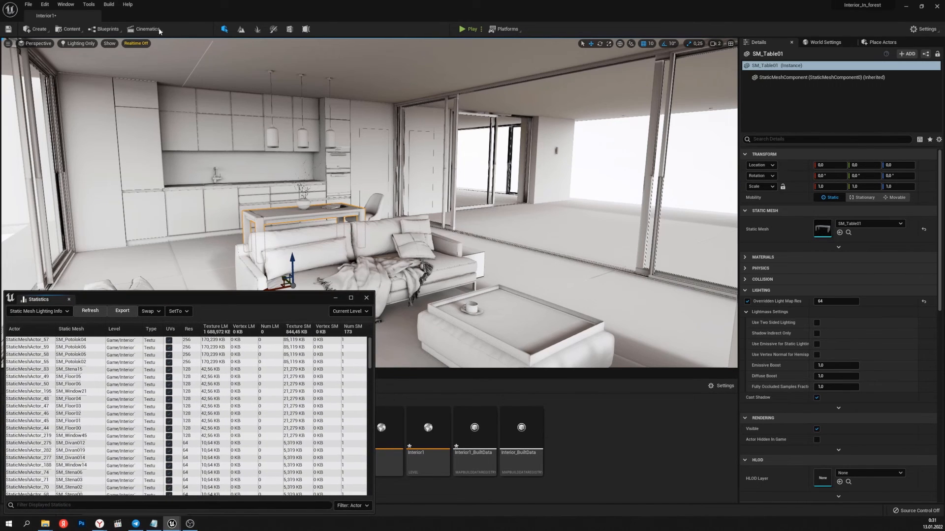
- Apply a ratio of 200 to the static meshes' light map resolutions in the current level and refresh the lighting statistics
left_click(109, 4)
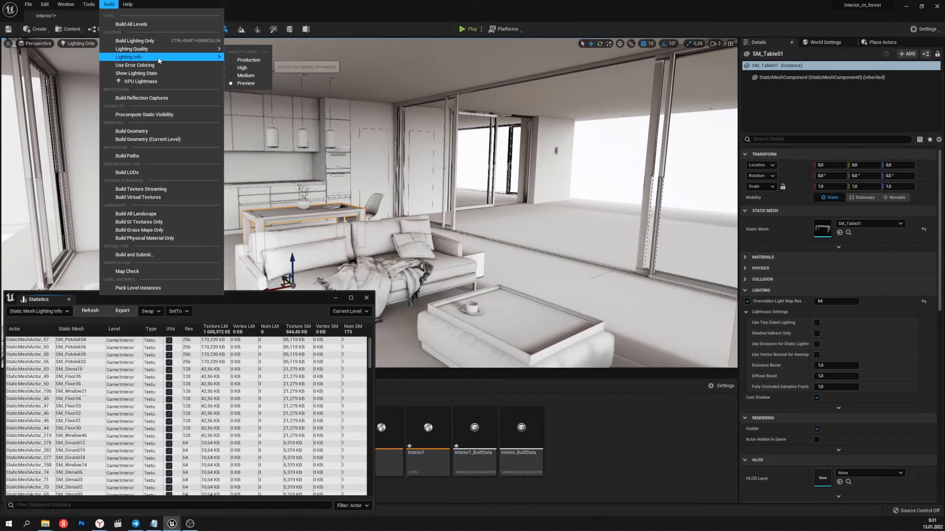
mouse_move(159, 60)
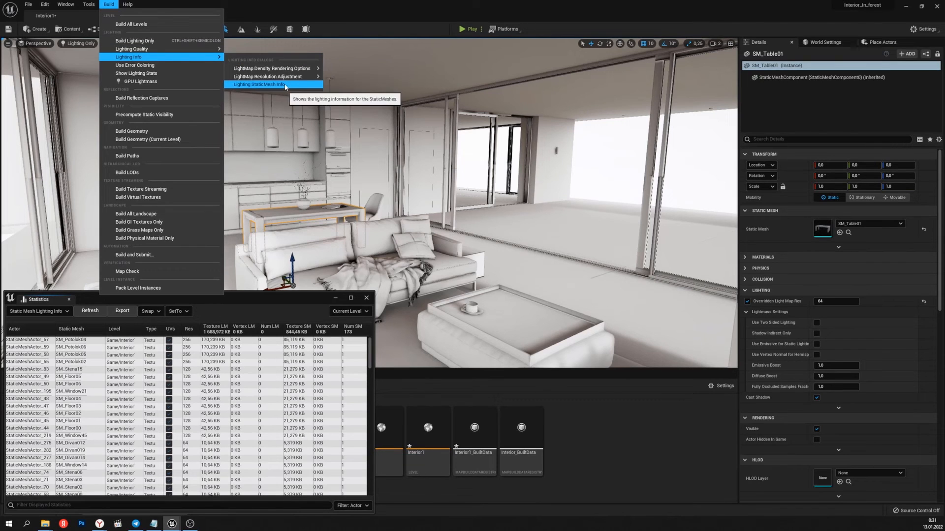
mouse_move(268, 77)
left_click(364, 156)
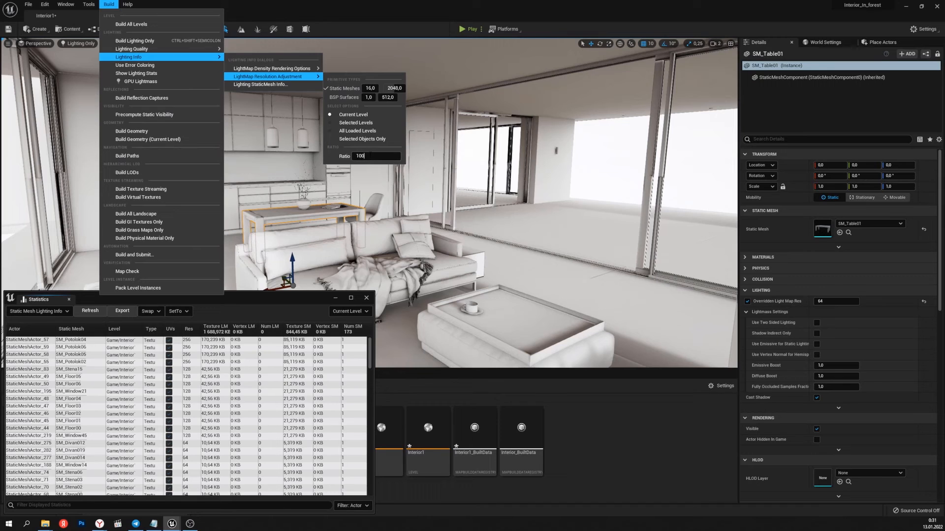
key("Return")
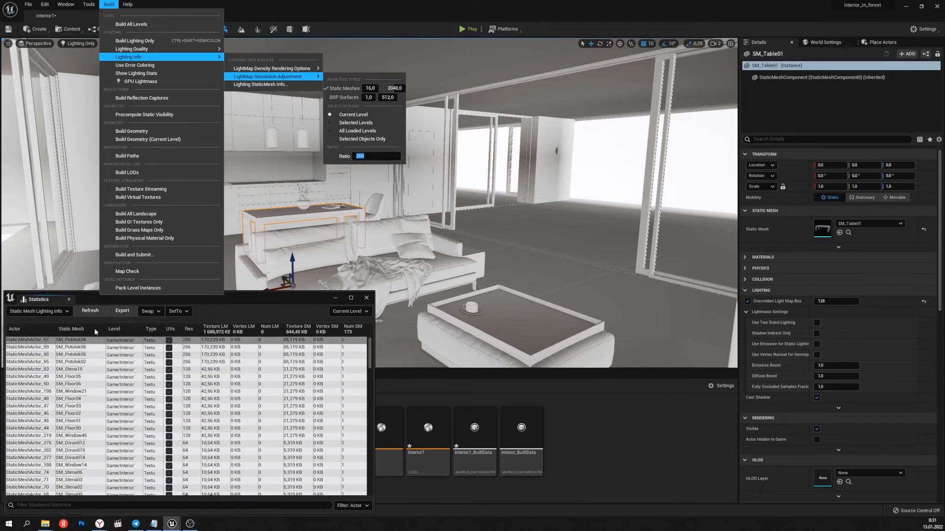
left_click(94, 312)
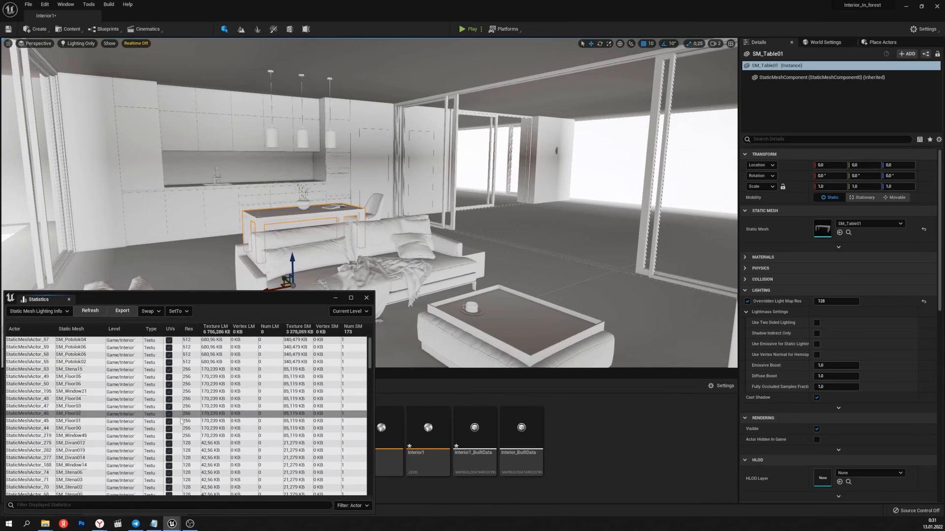
- Apply the ratio of 200 to the current level's light map resolutions two more times and refresh the statistics
left_click(89, 4)
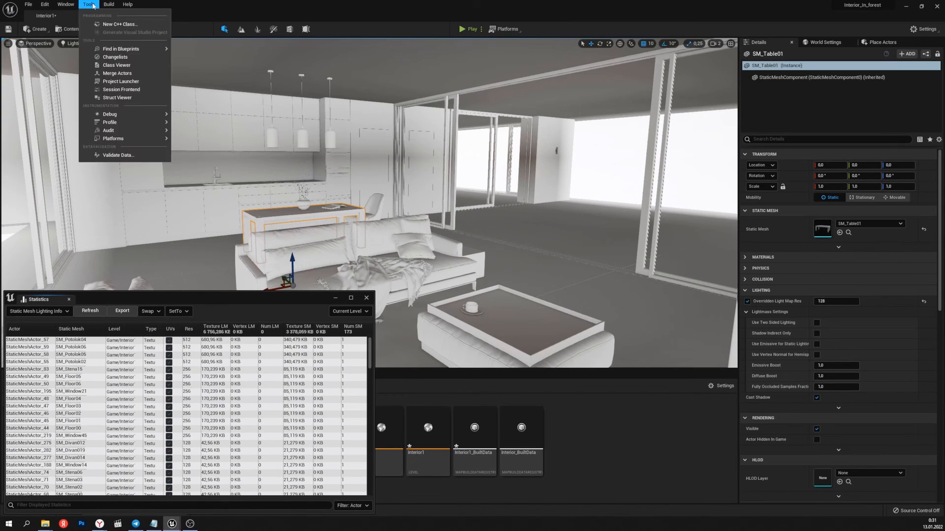
mouse_move(109, 4)
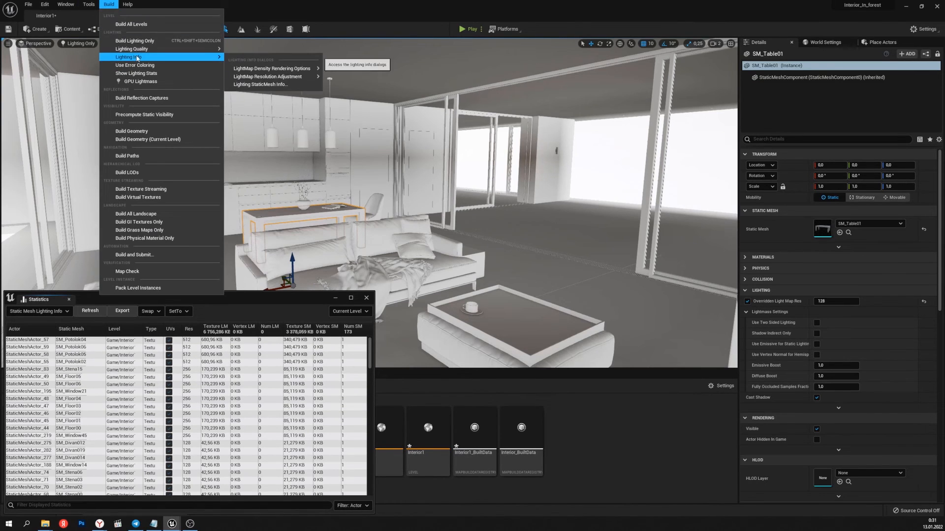
mouse_move(297, 79)
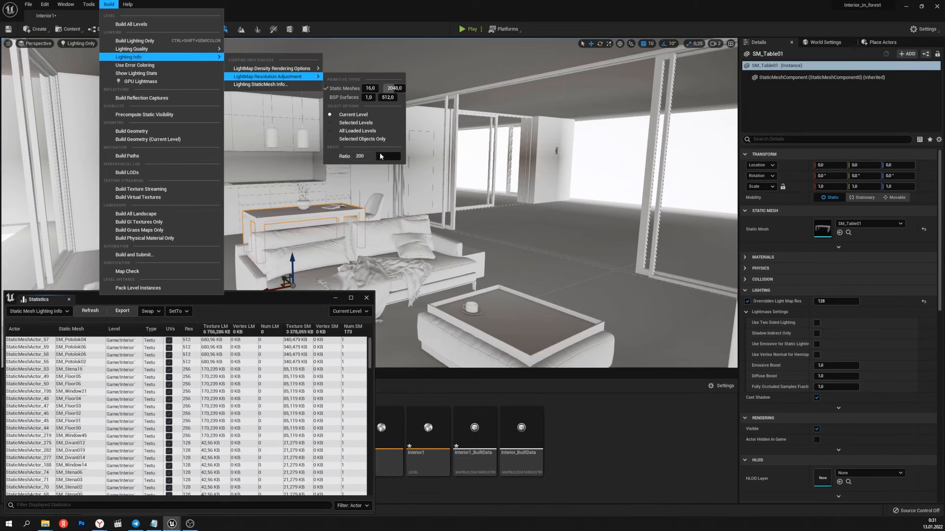
left_click(364, 157)
left_click(89, 310)
left_click(90, 311)
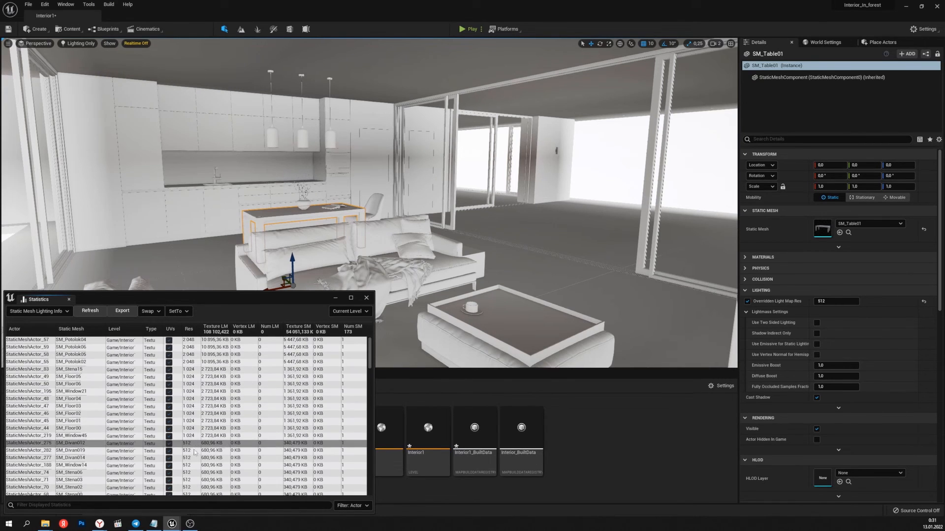
mouse_move(468, 253)
right_mouse_down()
mouse_move(478, 270)
mouse_move(462, 260)
right_mouse_up()
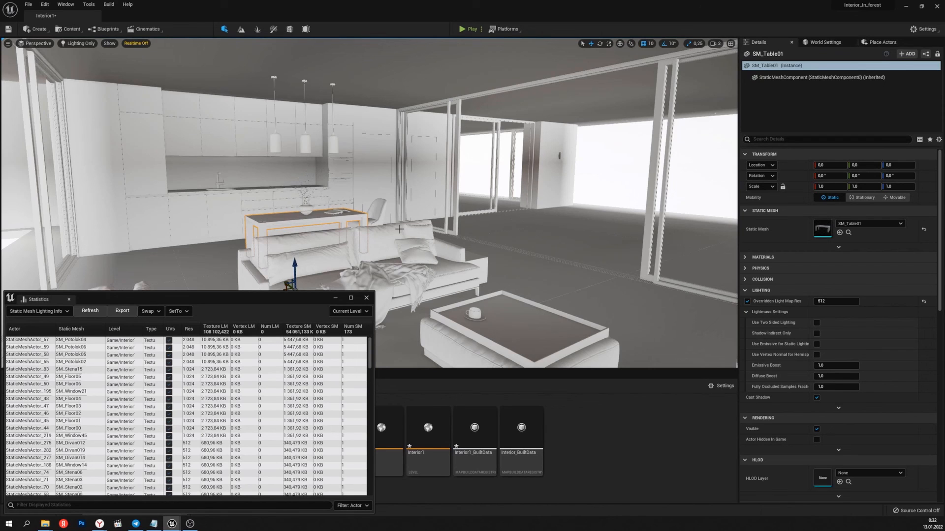
right_click_drag(385, 229, 396, 233)
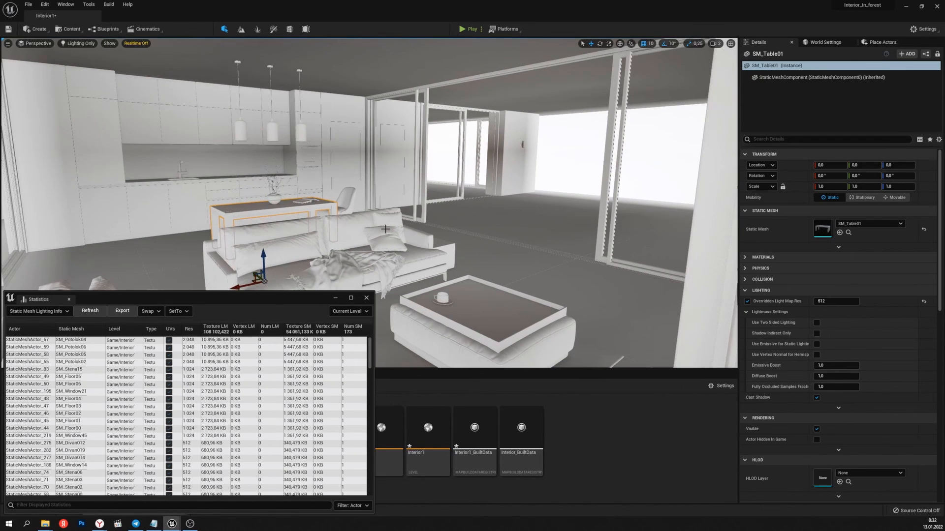
left_click(109, 4)
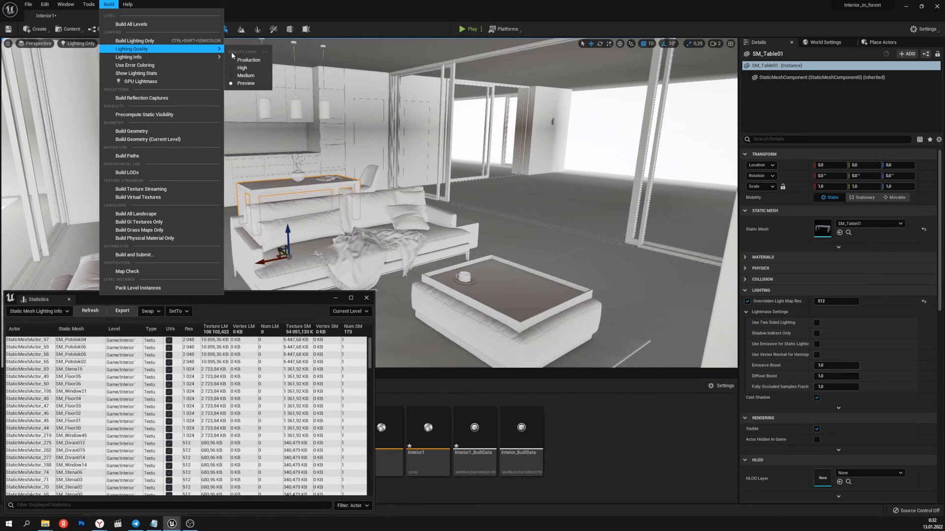
mouse_move(219, 59)
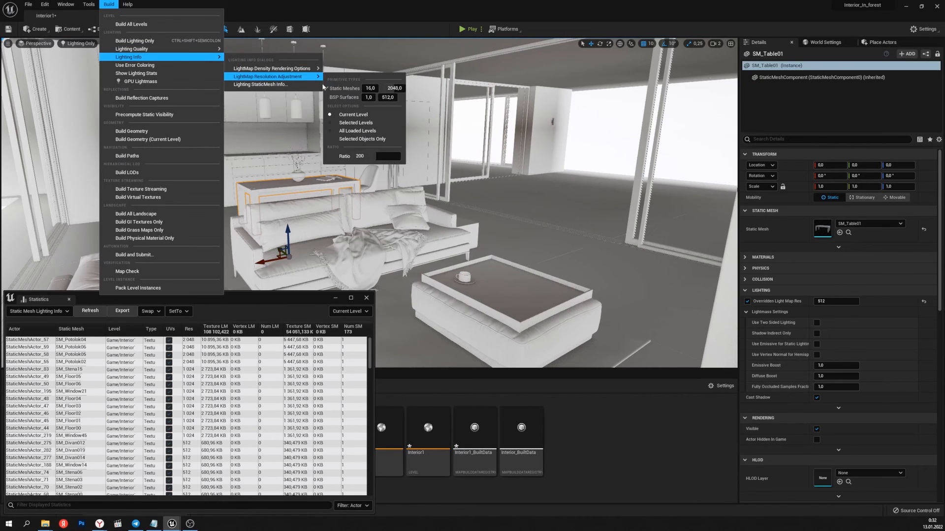
left_click(380, 102)
- Scale the current level's static mesh light map resolutions by a ratio of 50 and refresh the lighting statistics
left_click(109, 4)
mouse_move(148, 56)
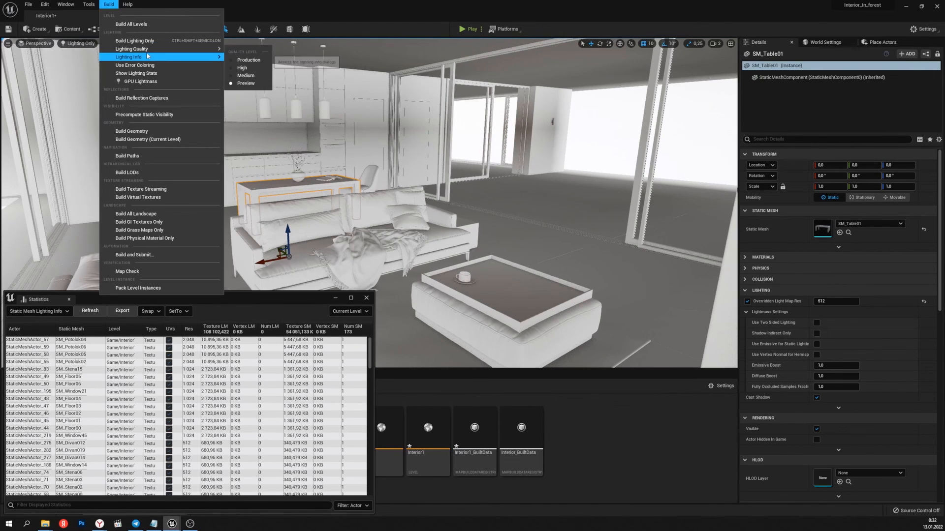
mouse_move(285, 76)
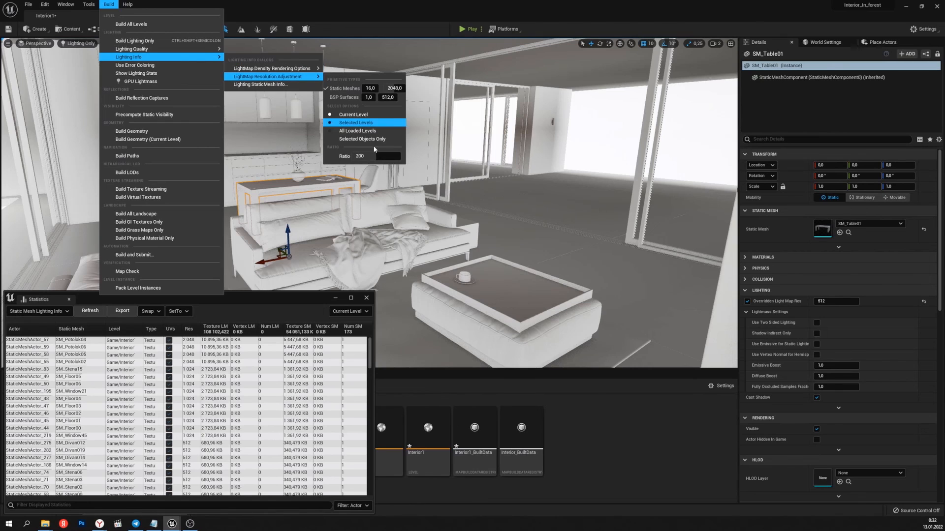
left_click(358, 156)
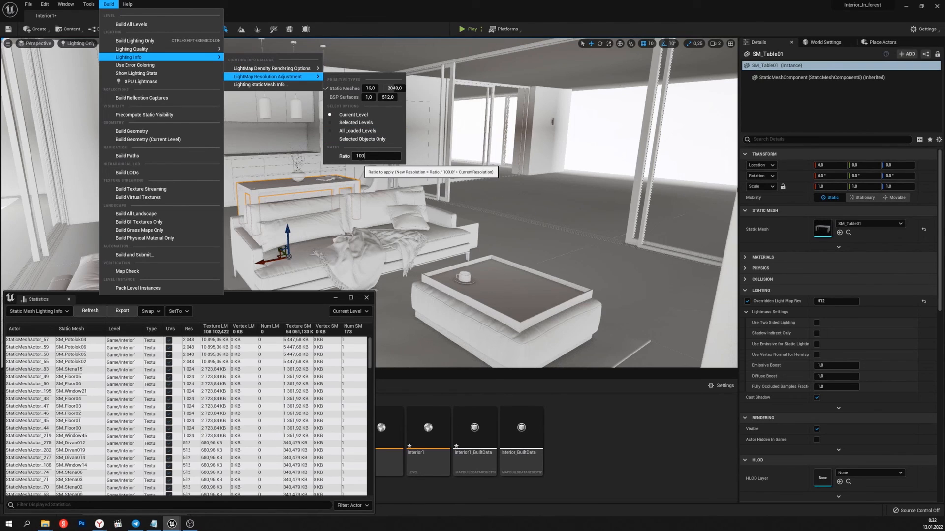
double_click(360, 156)
type("50")
left_click(245, 318)
left_click(99, 313)
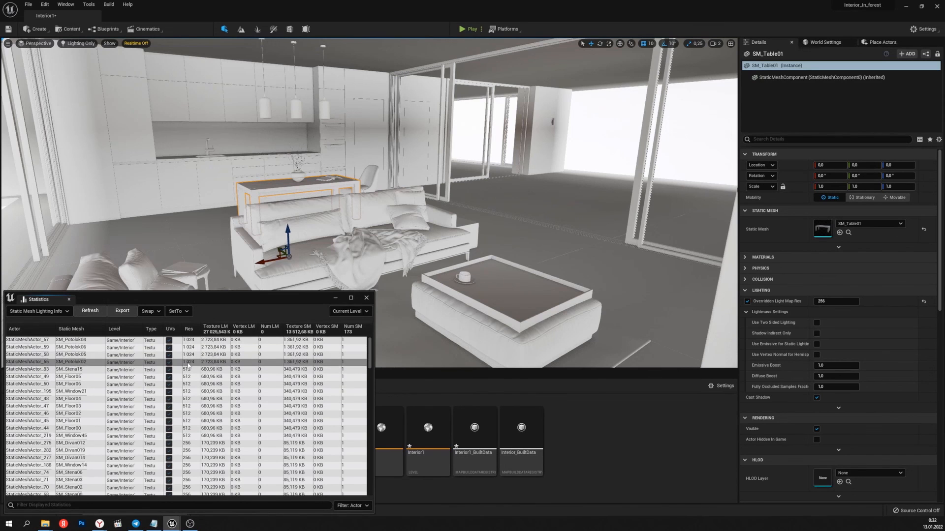
- Move the statistics window off the viewport, examine the living room in Lightmap Density view, and return to Lighting Only
left_click_drag(287, 303, 297, 478)
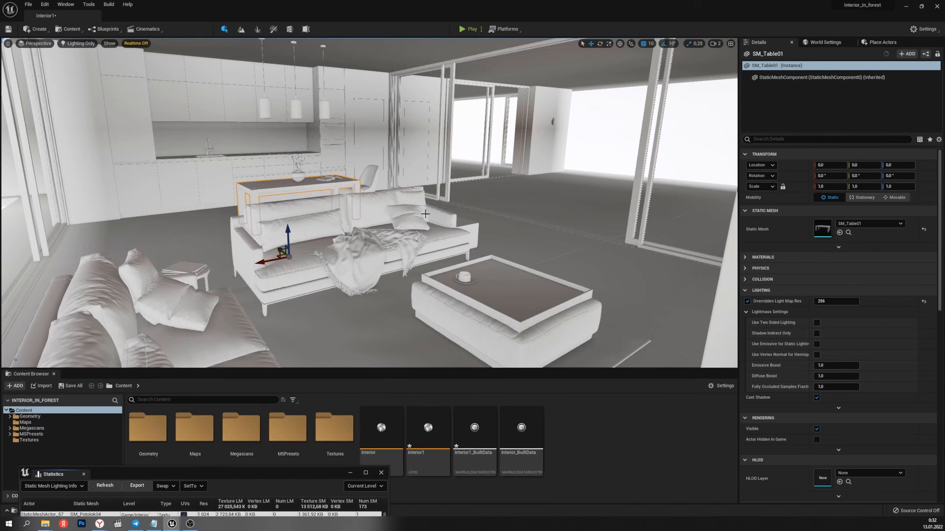
scroll(425, 214, "up", 2)
key("alt+0")
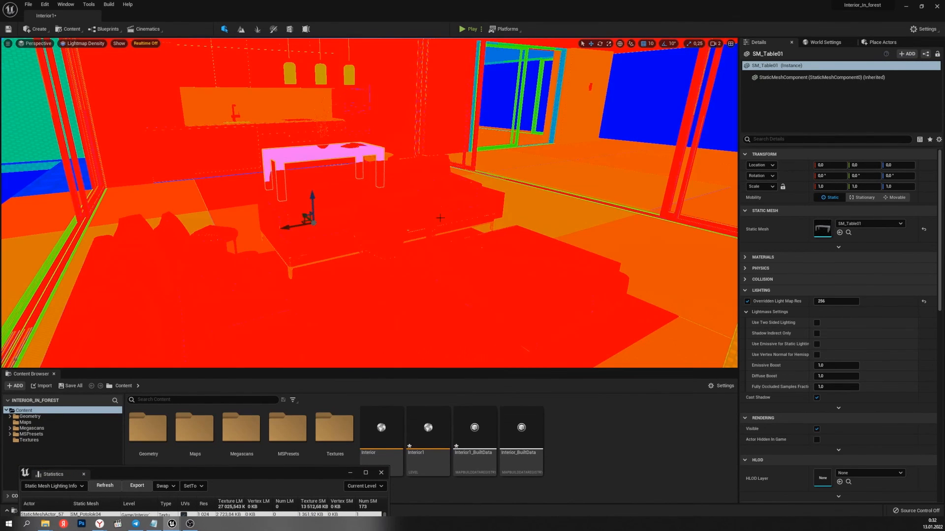
mouse_move(440, 218)
right_mouse_down()
mouse_move(536, 266)
mouse_move(443, 229)
mouse_move(451, 221)
right_mouse_up()
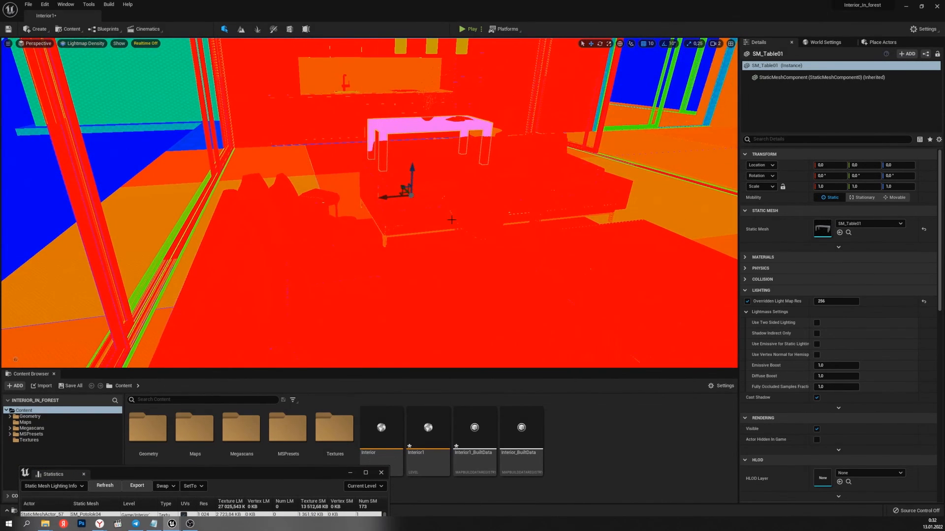
key("alt+6")
scroll(469, 198, "down", 1)
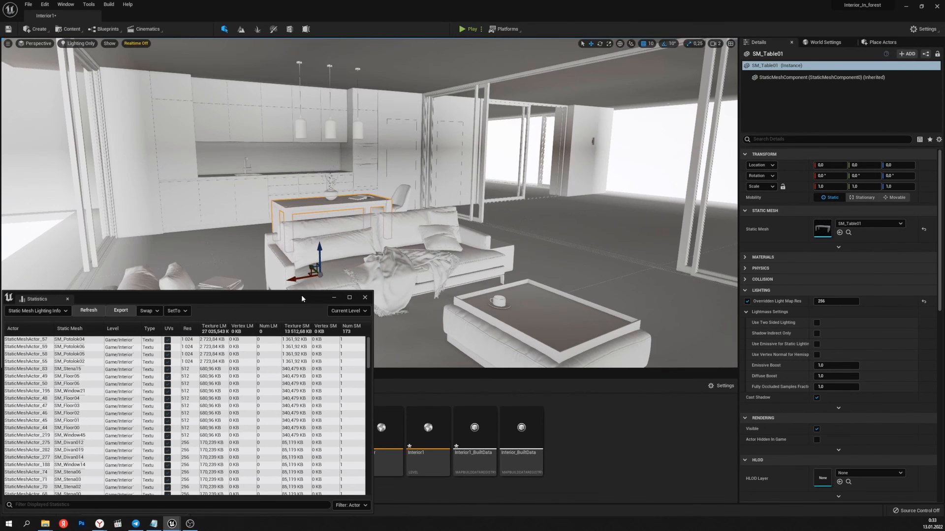